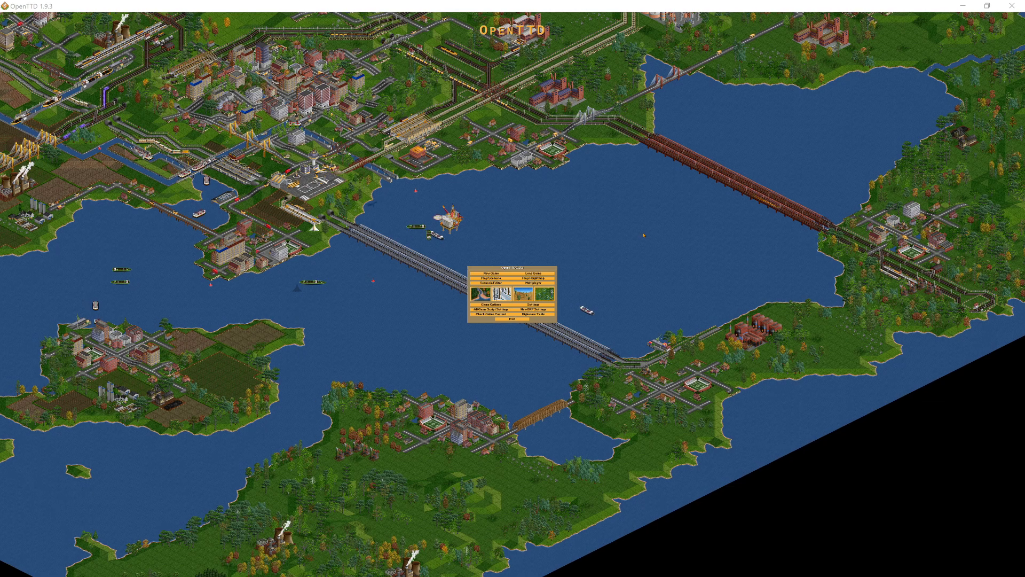
Generate a new world with the existing generation settings and abandon that game to return to the title screen.
left_click(481, 274)
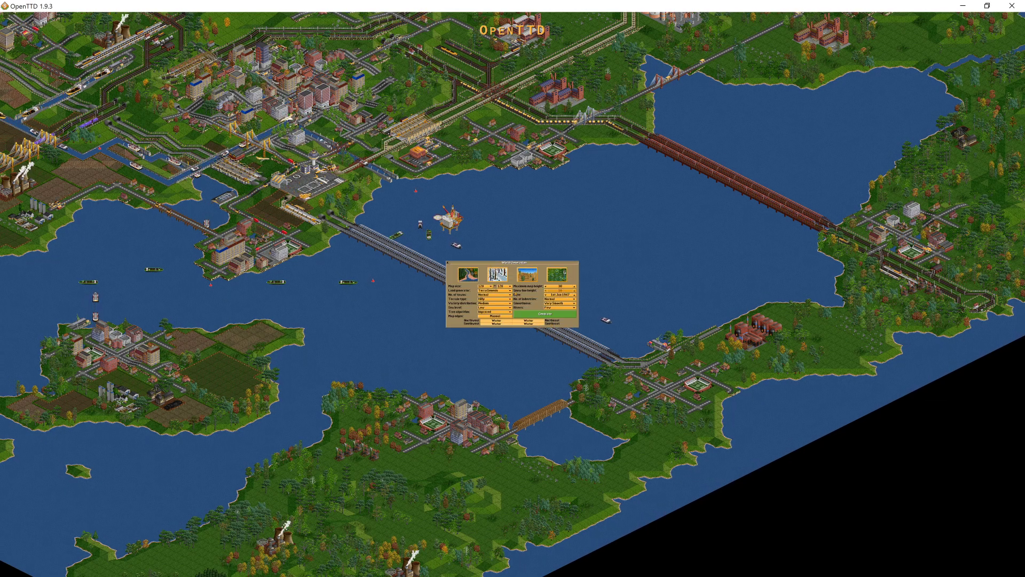
left_click(537, 315)
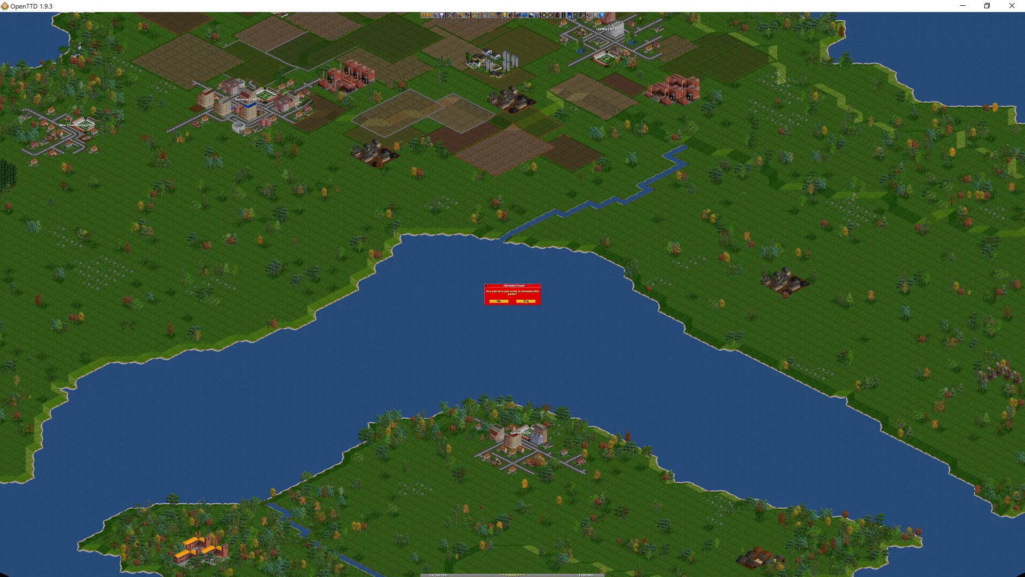
left_click(527, 302)
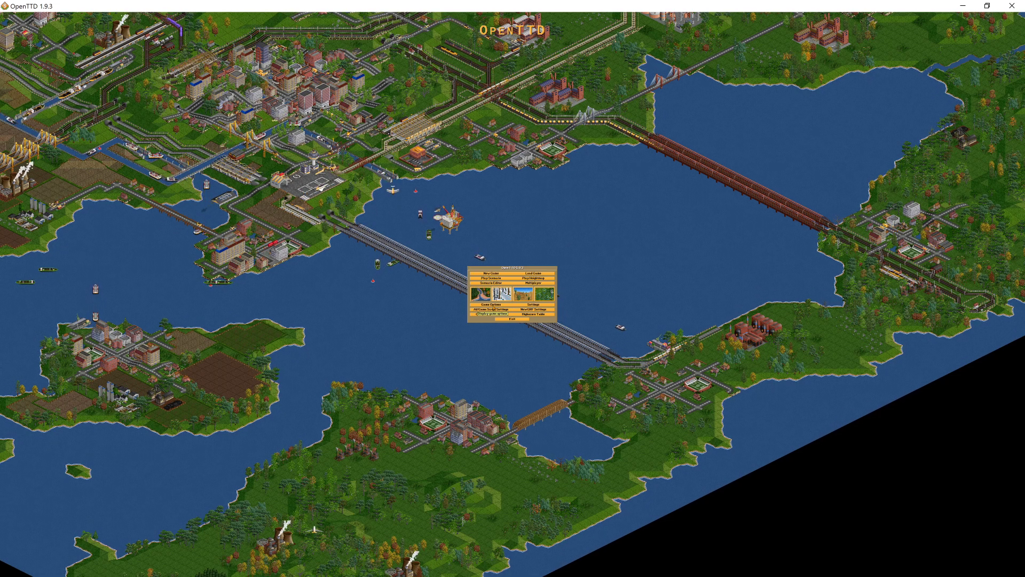
Open the game options, set both the interface size and the font size to Double size, and move the window beside the main menu.
left_click(491, 305)
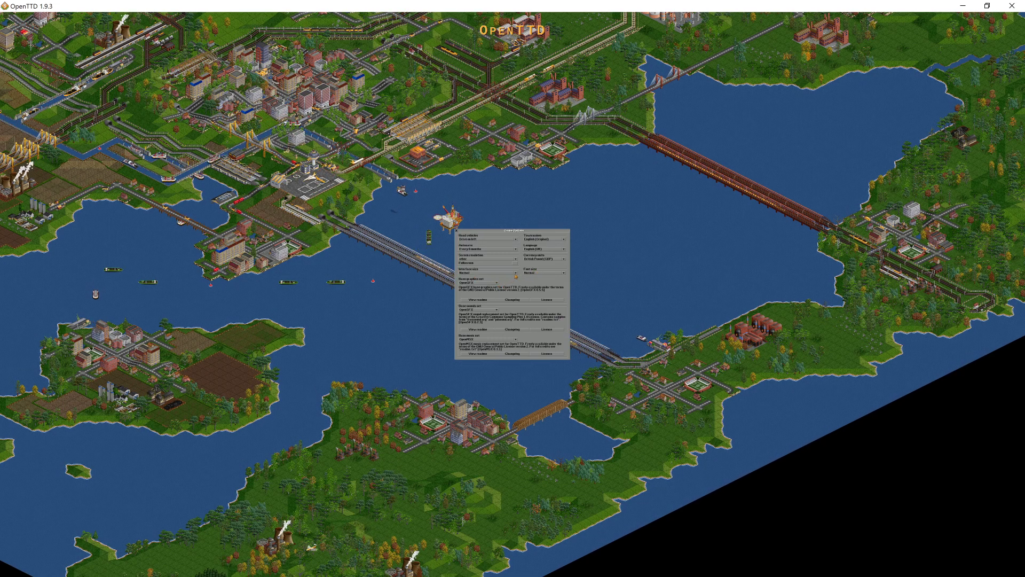
left_click(515, 273)
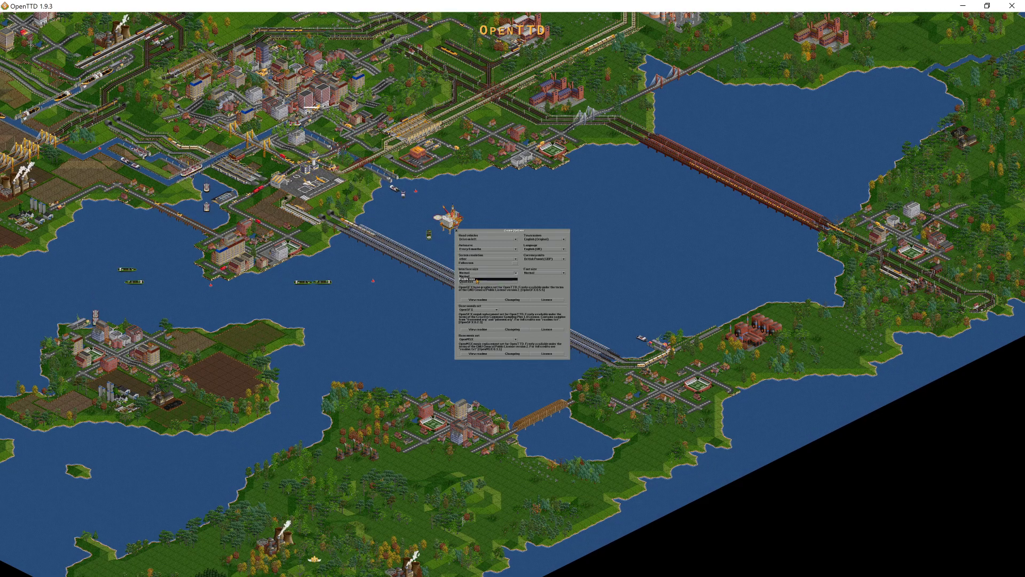
left_click(507, 279)
left_click(547, 275)
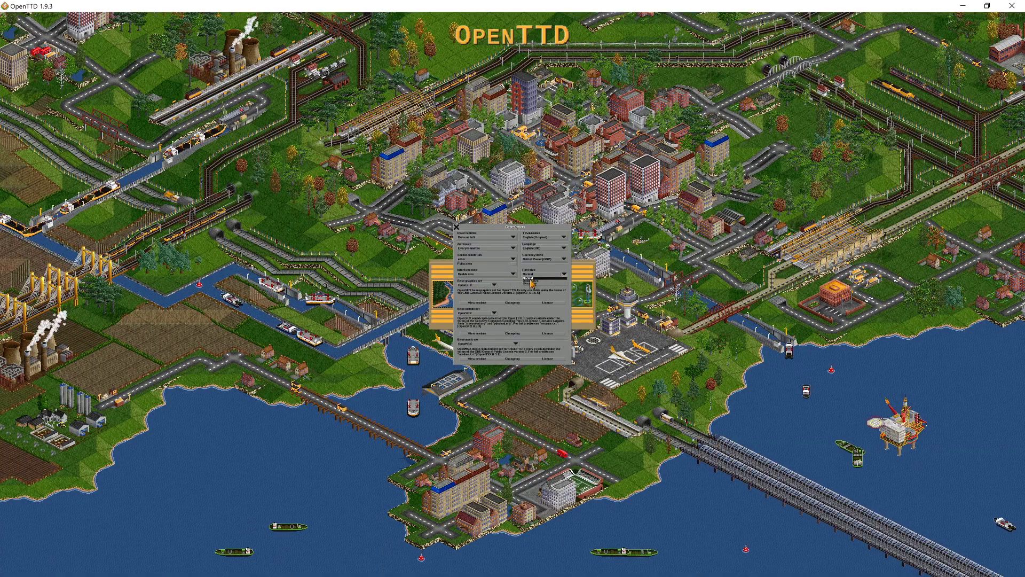
left_click(529, 282)
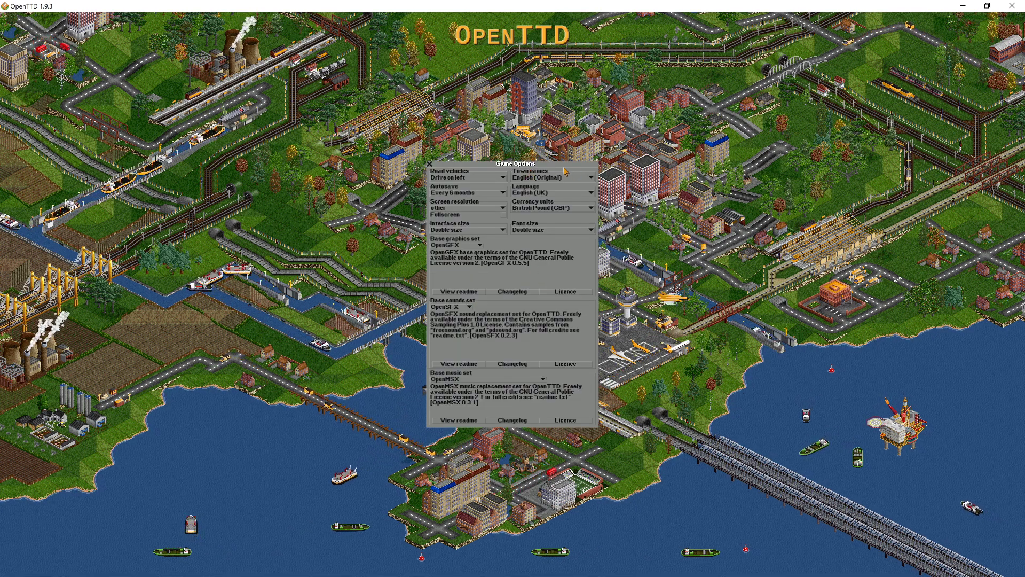
left_click_drag(542, 165, 745, 152)
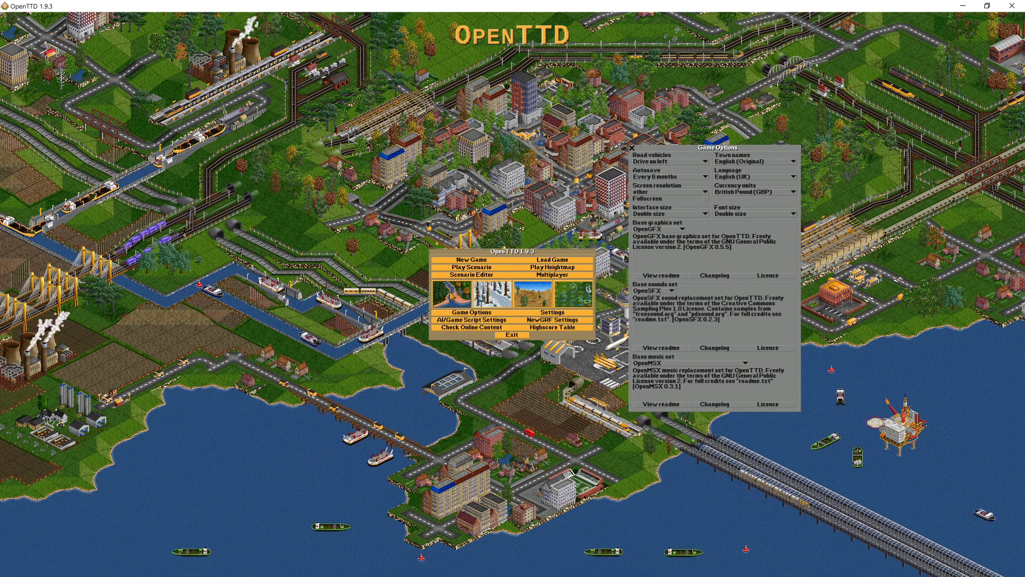
Set the interface size to Normal and the font size to Quad size, repositioning the enlarged options window.
left_click(705, 214)
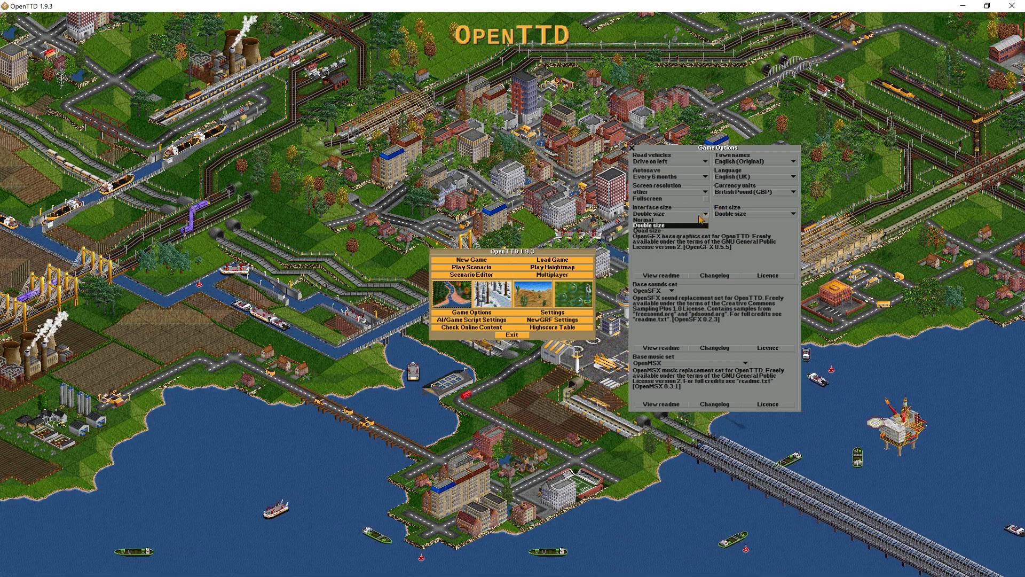
left_click(646, 220)
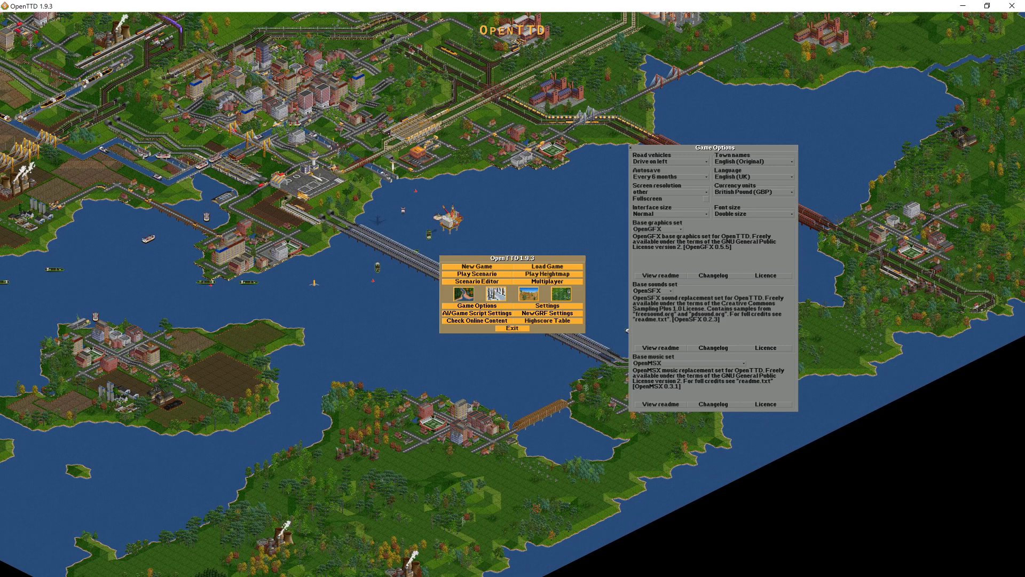
left_click(754, 214)
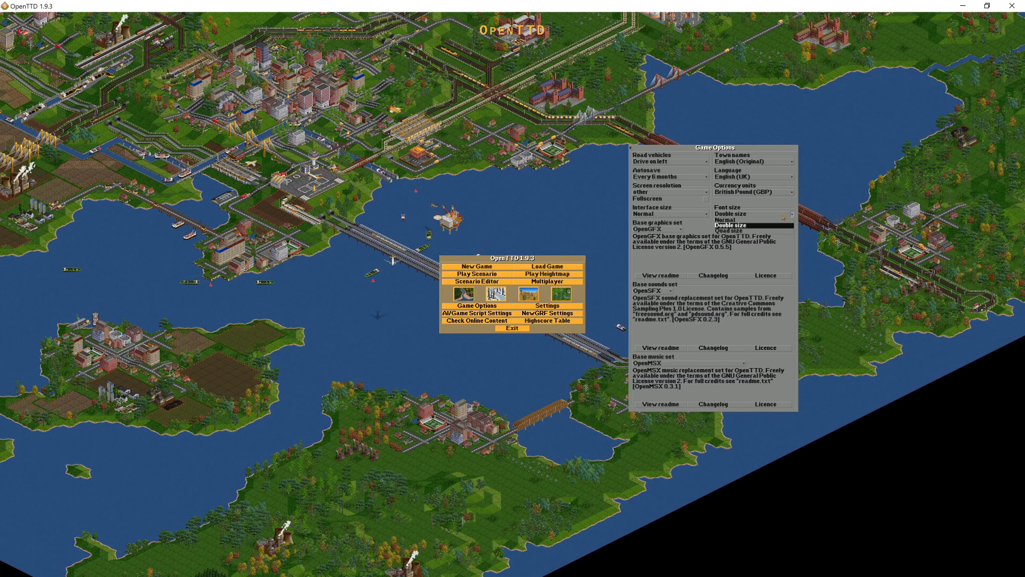
left_click(727, 231)
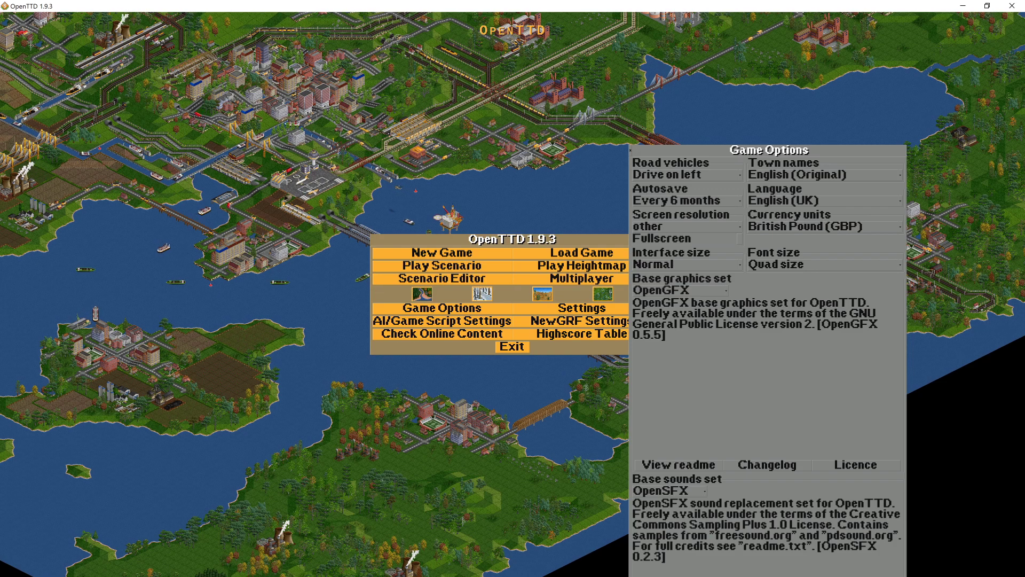
left_click_drag(769, 150, 818, 77)
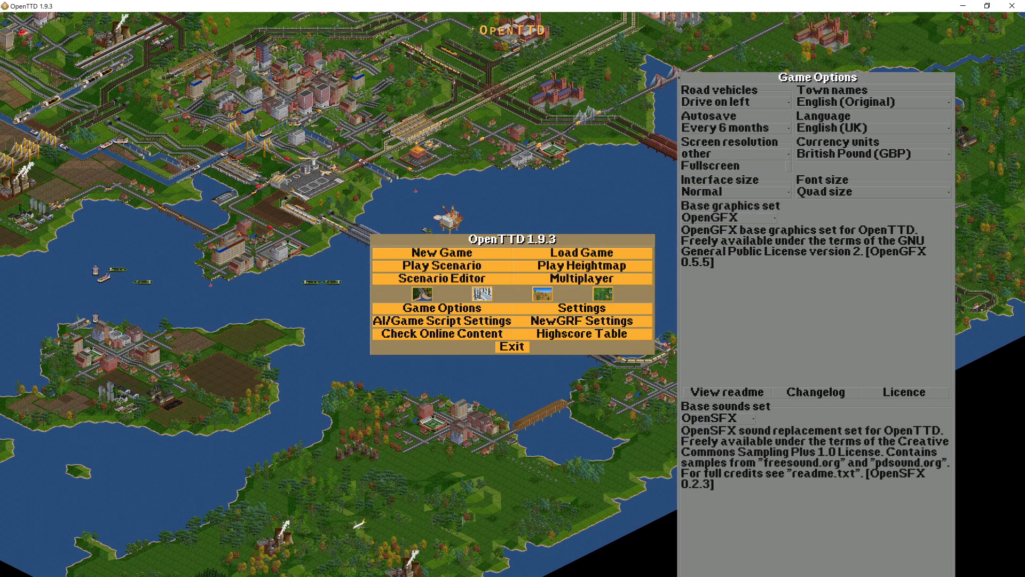
Set the interface size to Quad size and the font size to Normal.
left_click(787, 193)
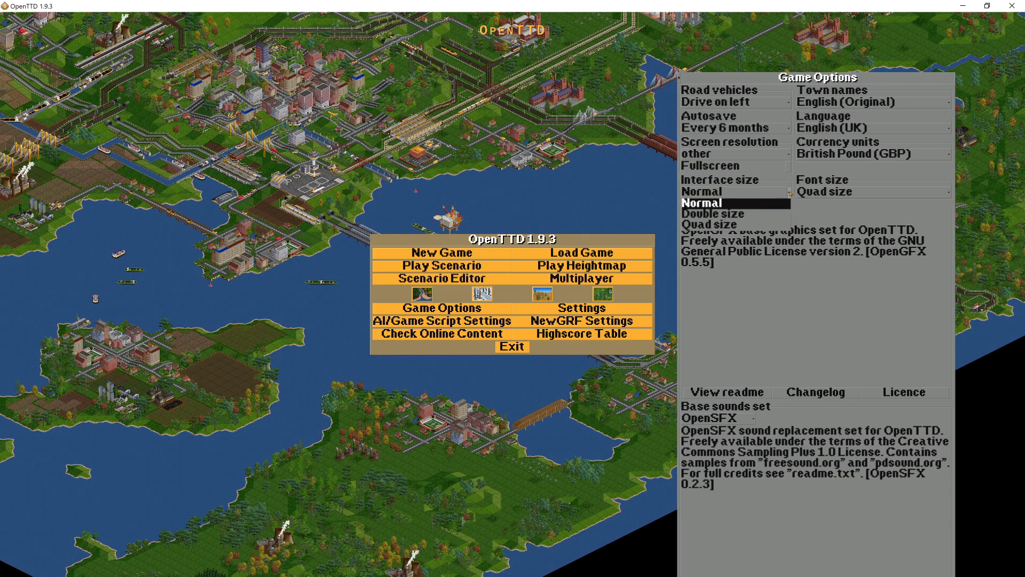
left_click(769, 224)
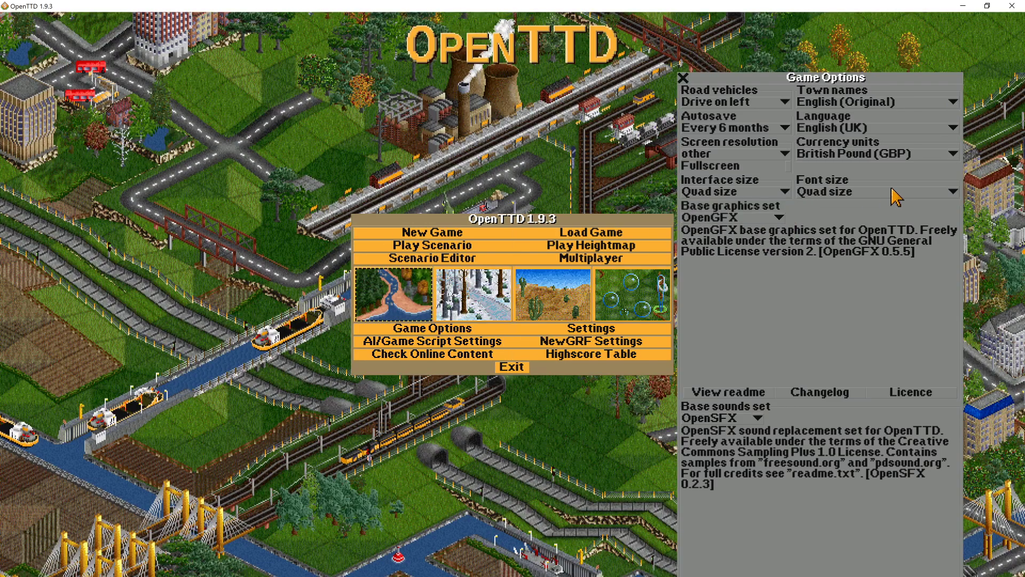
left_click(895, 191)
left_click(854, 203)
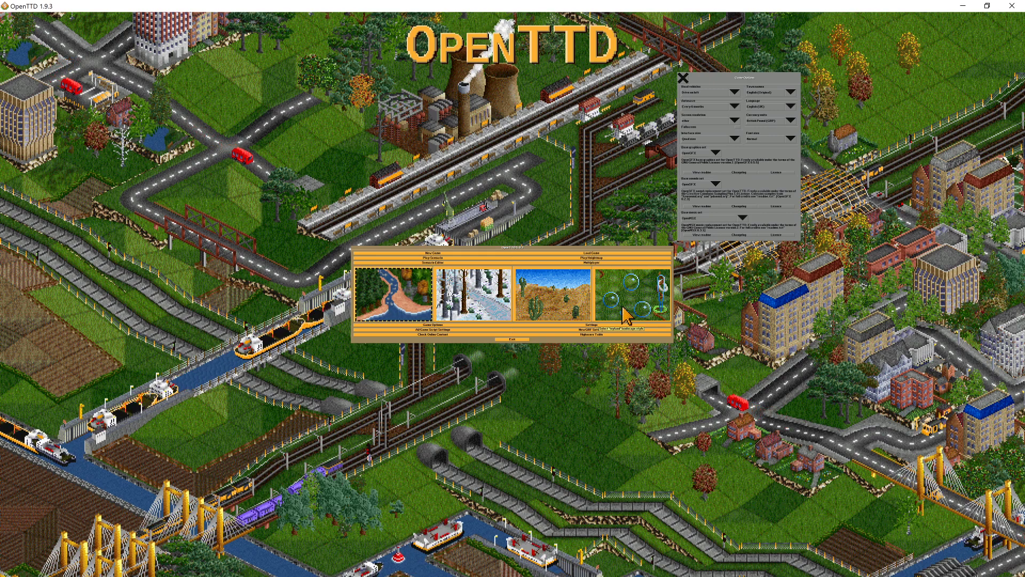
Set the font size to Quad size and close the game options.
left_click(734, 139)
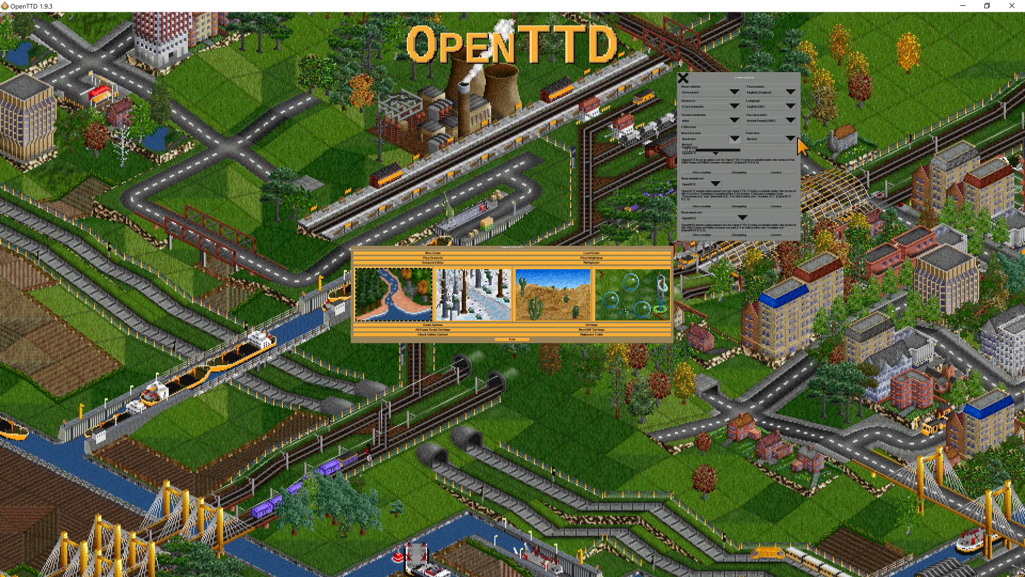
left_click(736, 151)
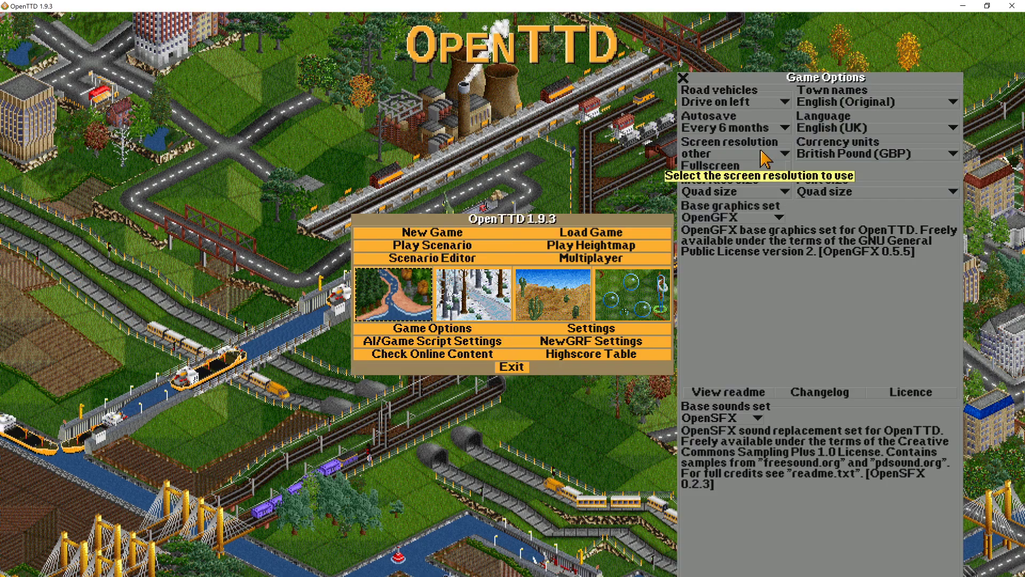
left_click(683, 78)
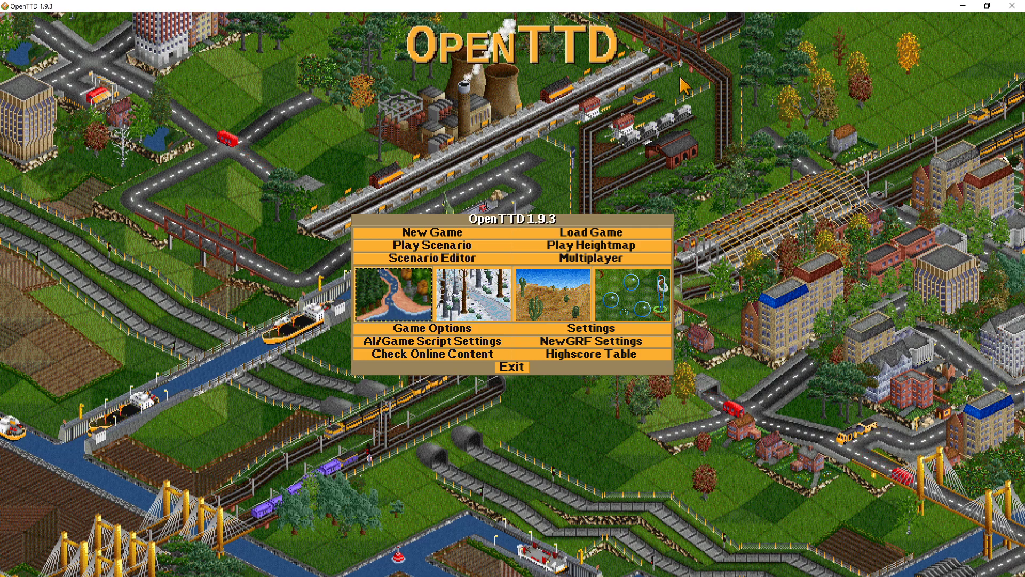
Start a new game and generate a 128 × 128 world using the existing generation settings.
left_click(483, 234)
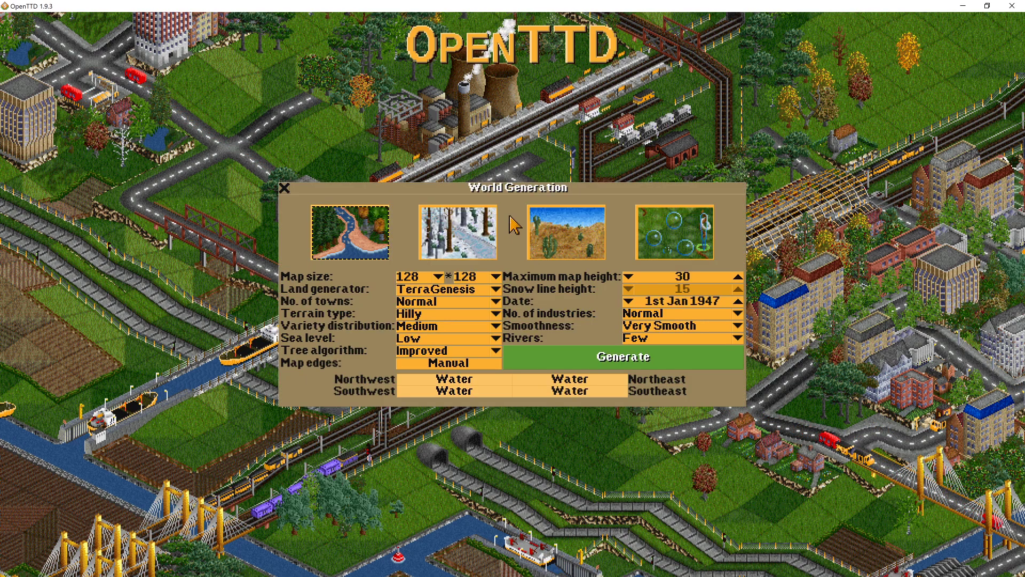
left_click(670, 354)
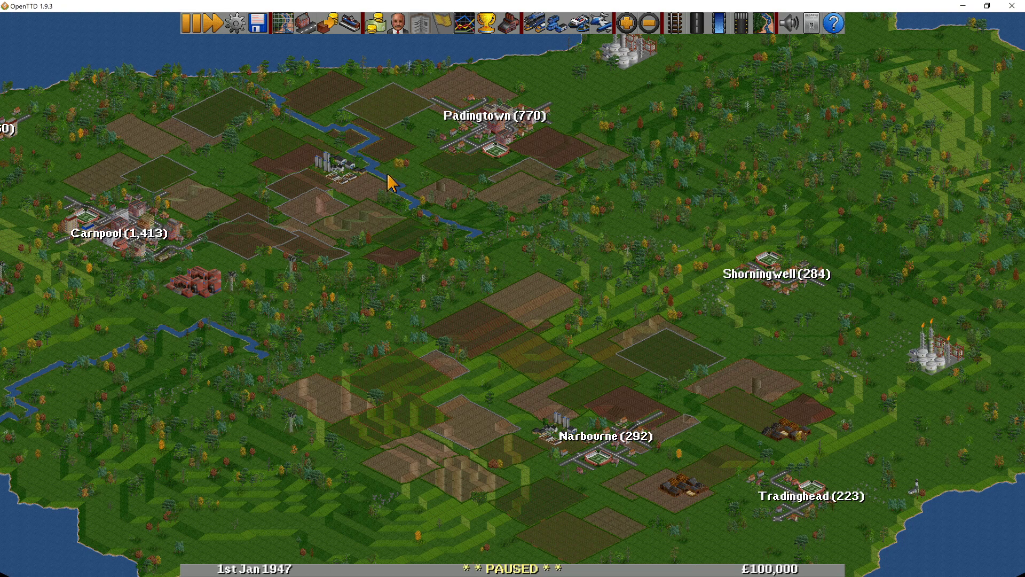
Open the town information for Padingtown and move its window over the middle of the map.
left_click_drag(429, 267, 251, 136)
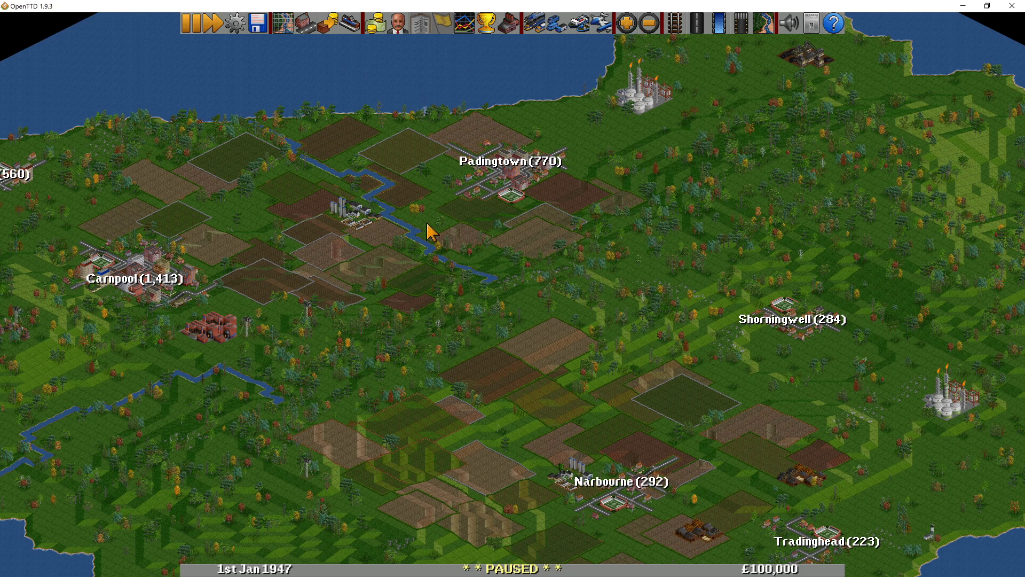
key("Left")
left_click(543, 164)
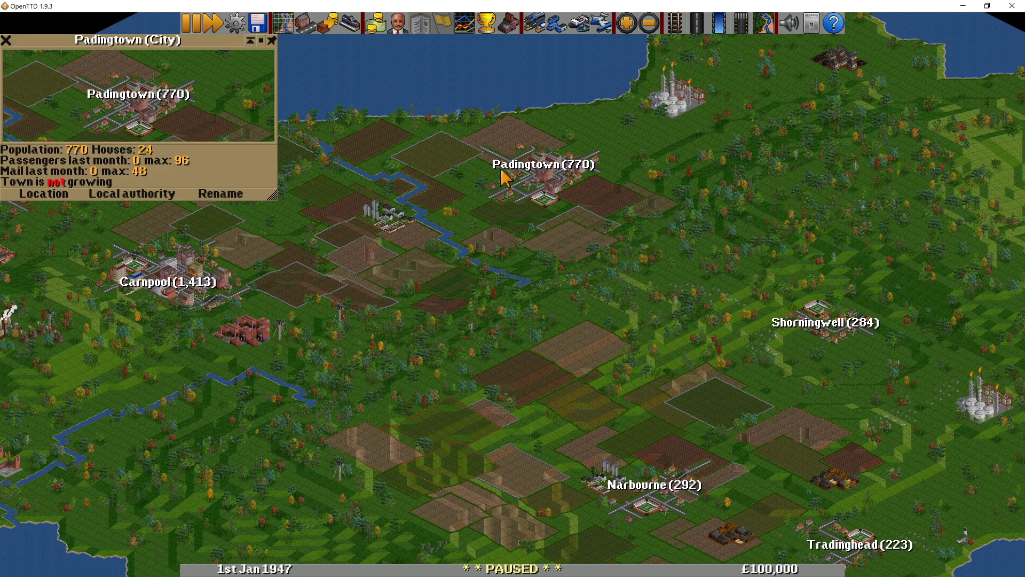
left_click_drag(230, 39, 539, 99)
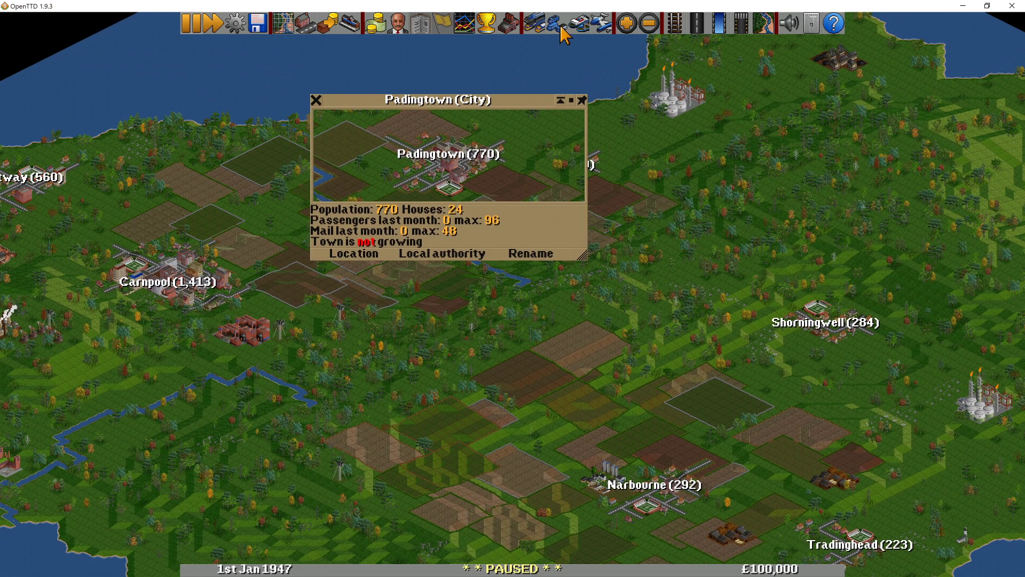
View the company's train list and the available trains to check window readability, and close all open windows.
left_click(535, 24)
left_click(580, 39)
left_click(543, 498)
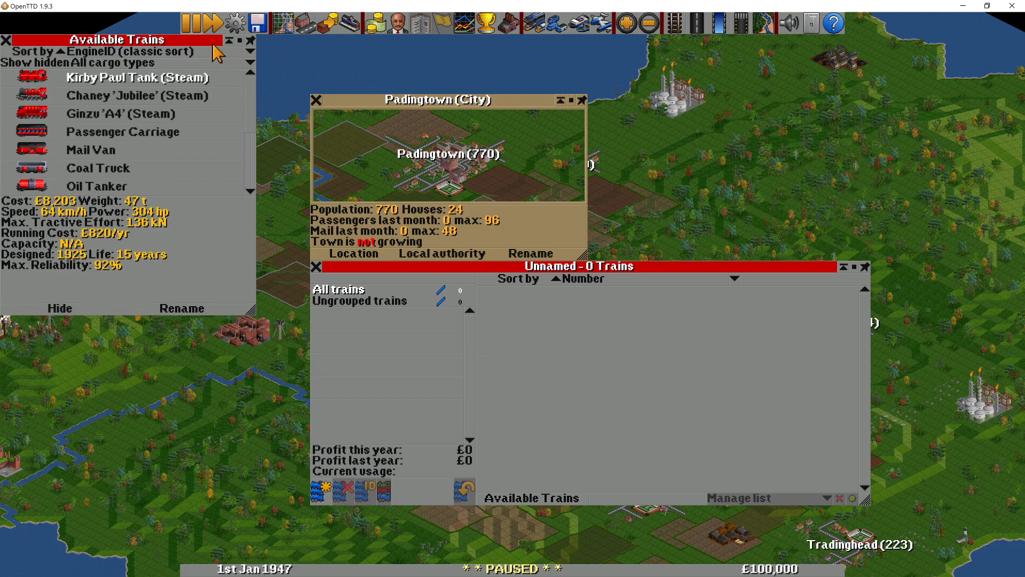
left_click_drag(207, 40, 717, 90)
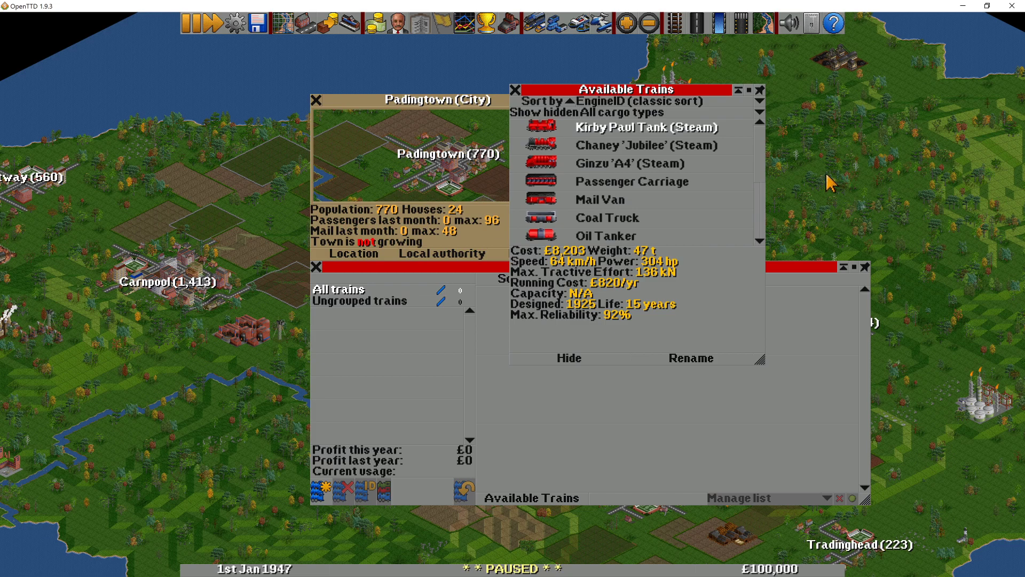
key("Delete")
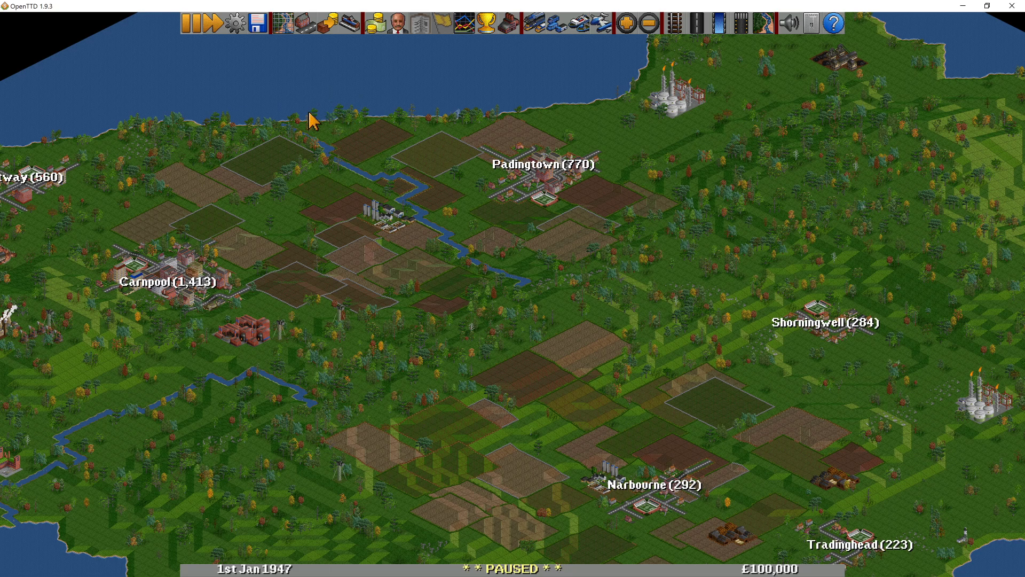
Open the in-game options and examine the interface size and font size choices, leaving both at Quad size.
left_click(236, 28)
left_click(243, 27)
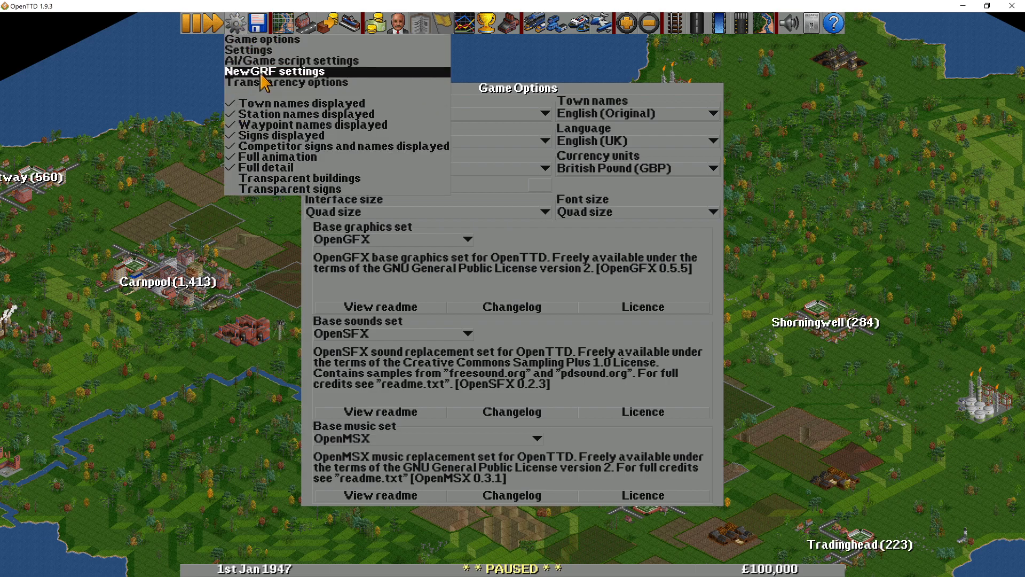
left_click(248, 50)
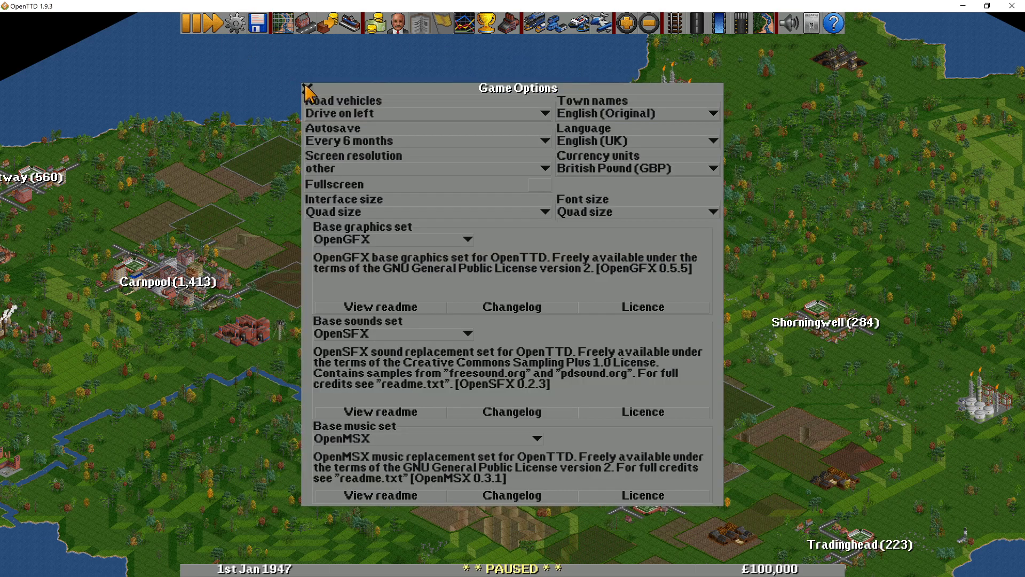
left_click(354, 213)
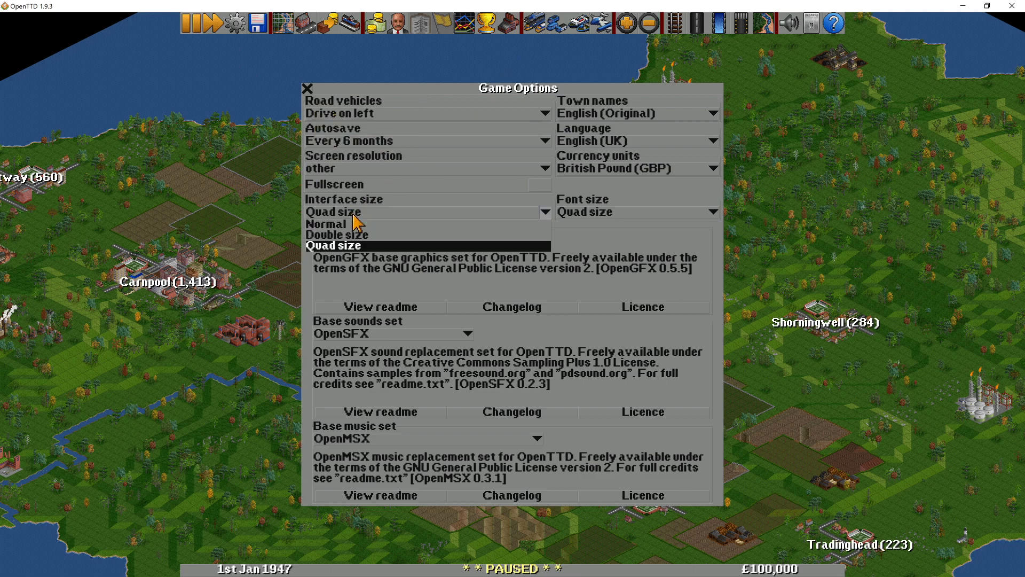
left_click(596, 213)
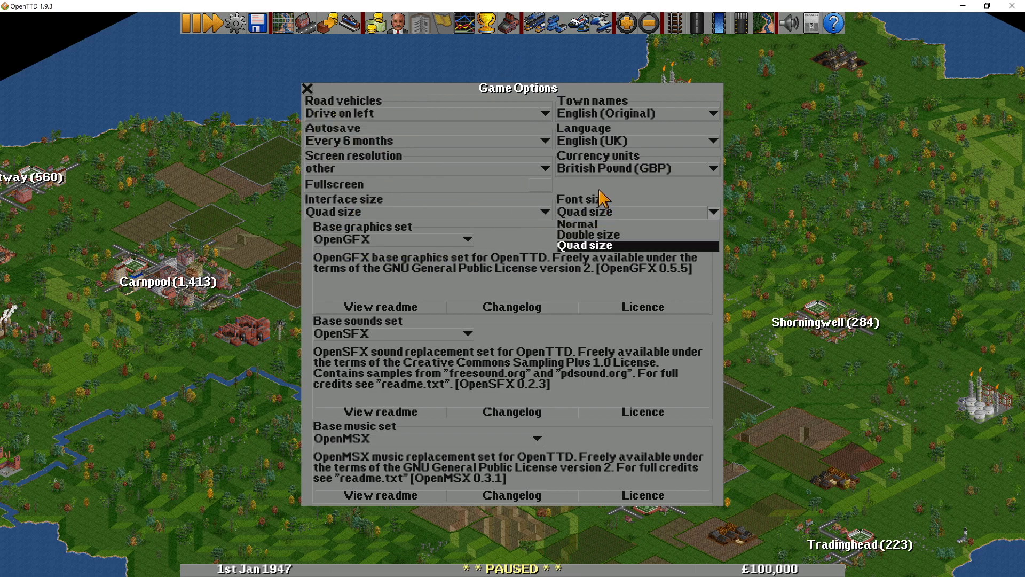
left_click(599, 194)
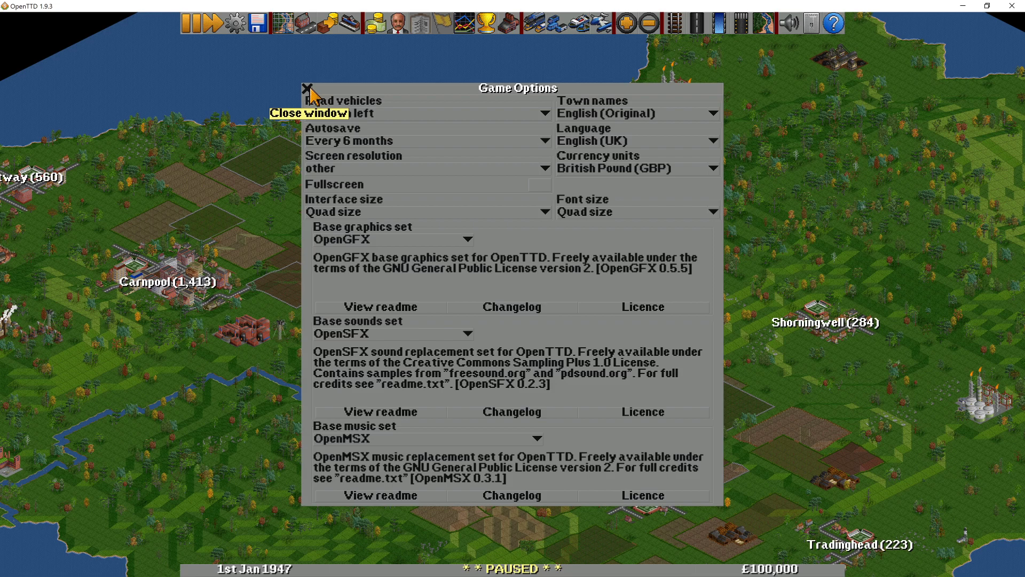
left_click(617, 214)
left_click(618, 214)
left_click(683, 215)
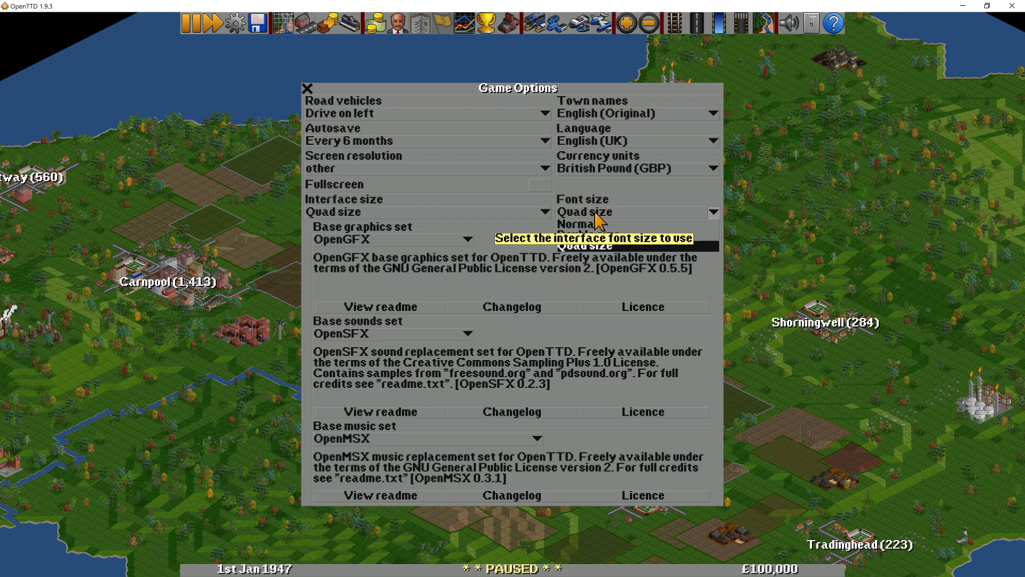
left_click(588, 197)
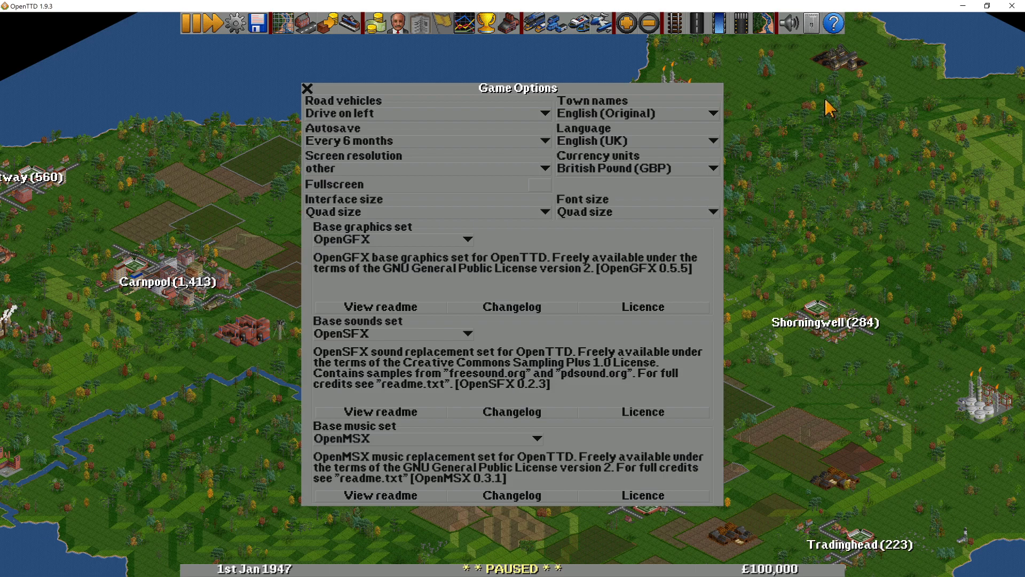
Exit OpenTTD, and open openttd.cfg from the OpenTTD documents folder in Notepad++ in an enlarged window.
left_click(256, 27)
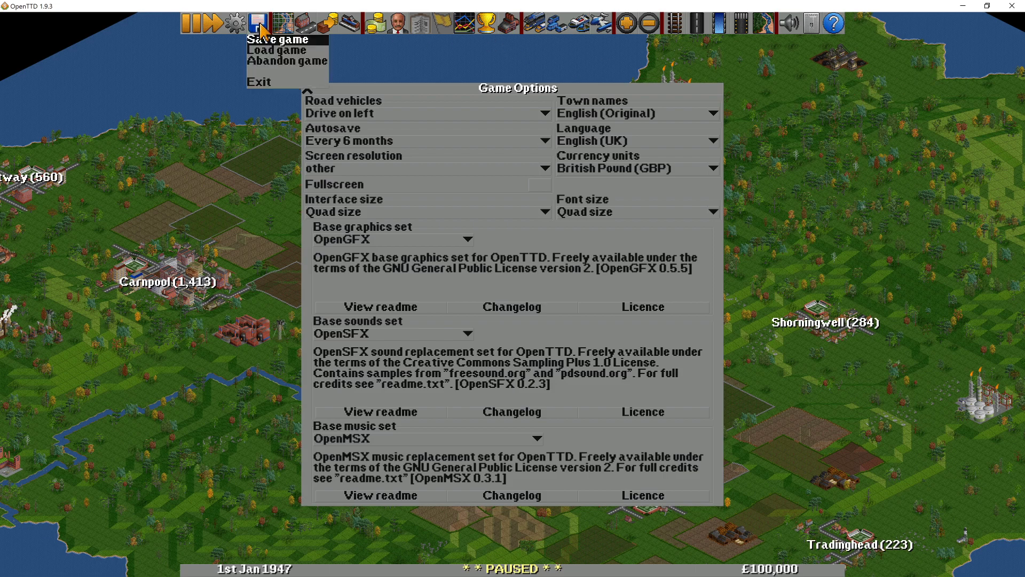
left_click(267, 82)
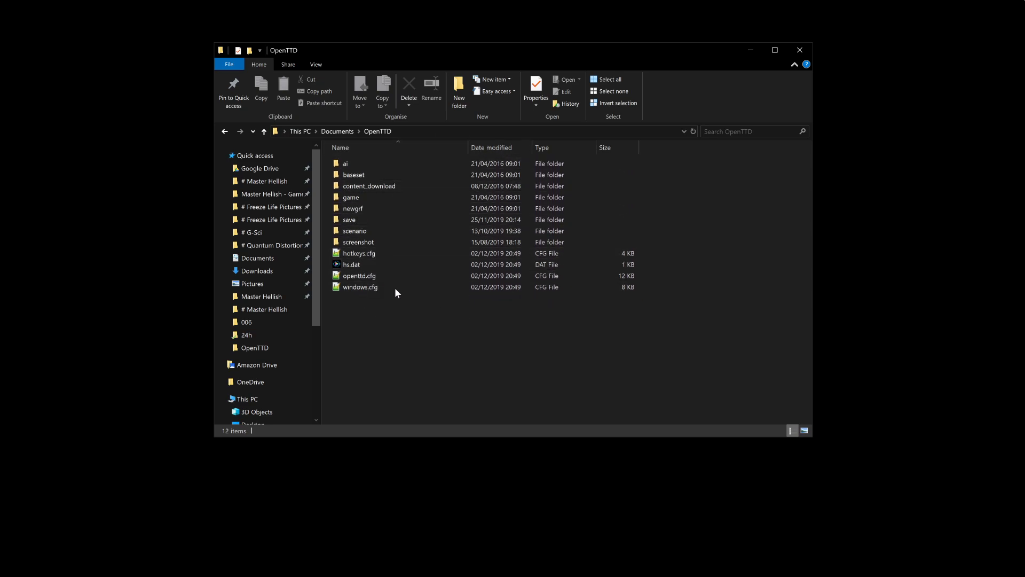
left_click(376, 276)
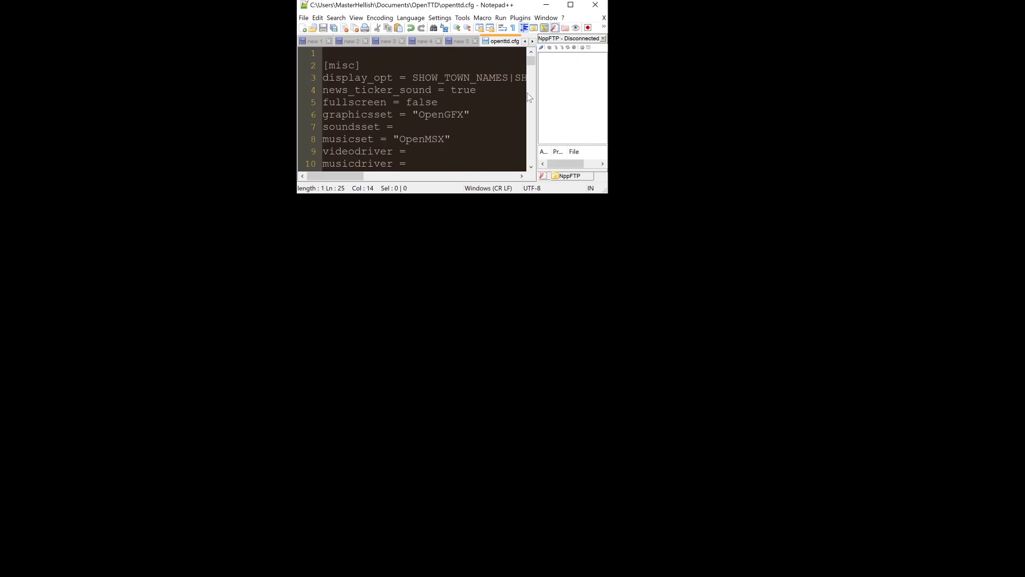
left_click_drag(609, 193, 979, 574)
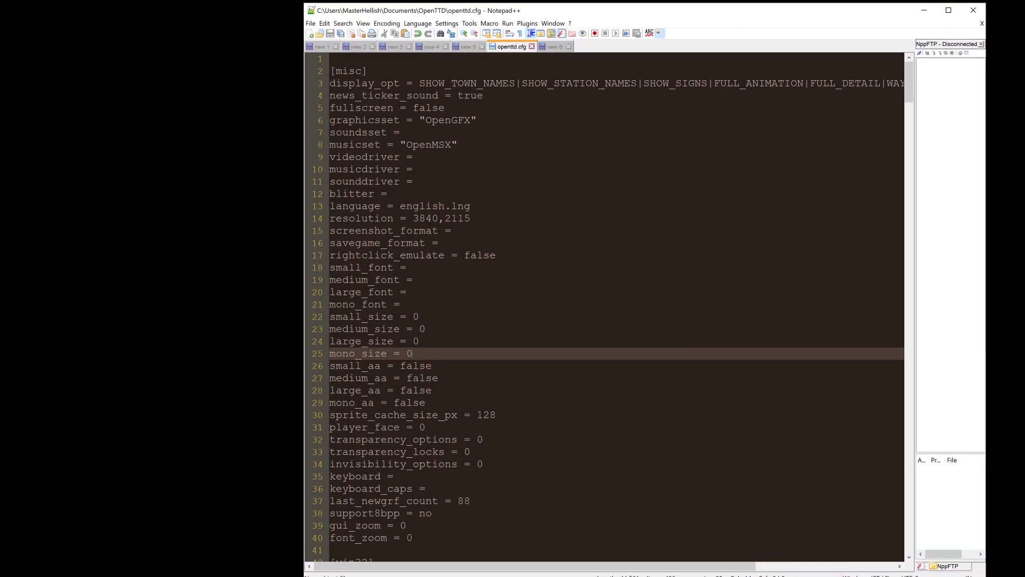
Look through openttd.cfg from the [misc] section down to the [difficulty] section to locate the font settings.
scroll(603, 304, "down", 4)
scroll(603, 304, "up", 4)
left_click_drag(356, 71, 393, 279)
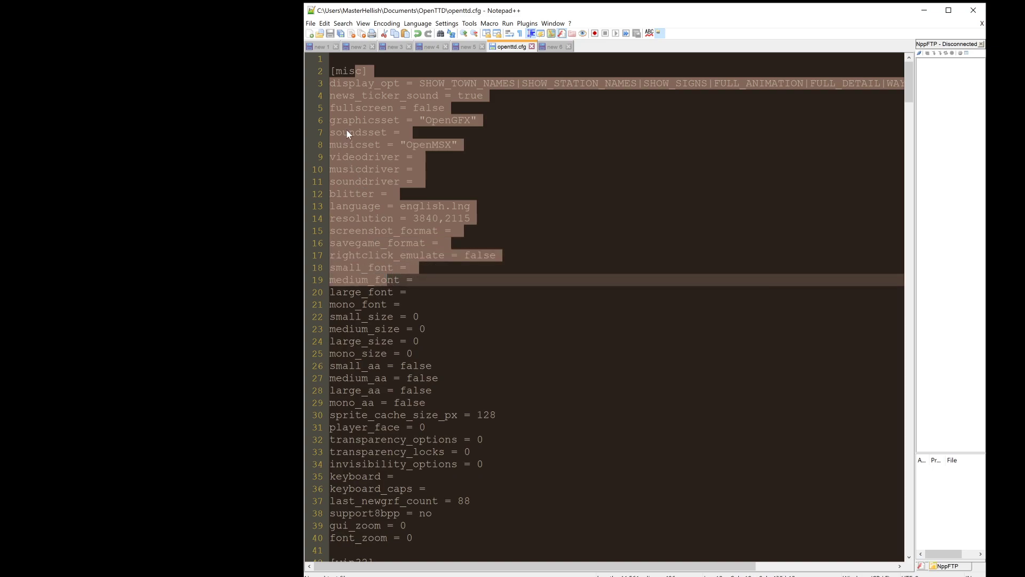
scroll(347, 130, "down", 4)
scroll(439, 127, "up", 4)
left_click(537, 110)
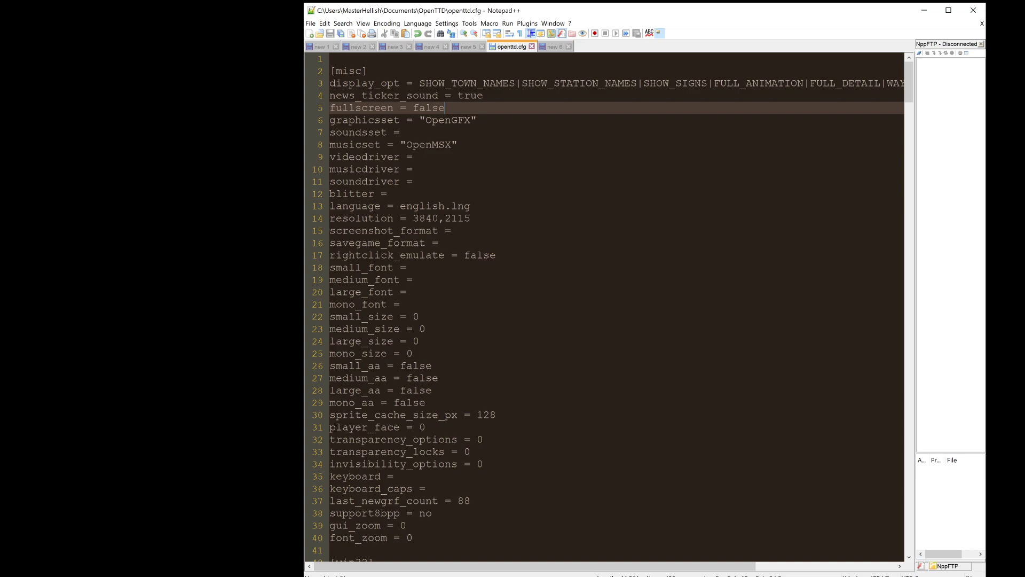
key("Down")
key("shift+Down")
key("Down")
key("Down")
key("Down")
key("Down")
key("Down")
key("Down")
key("Down")
key("shift+End")
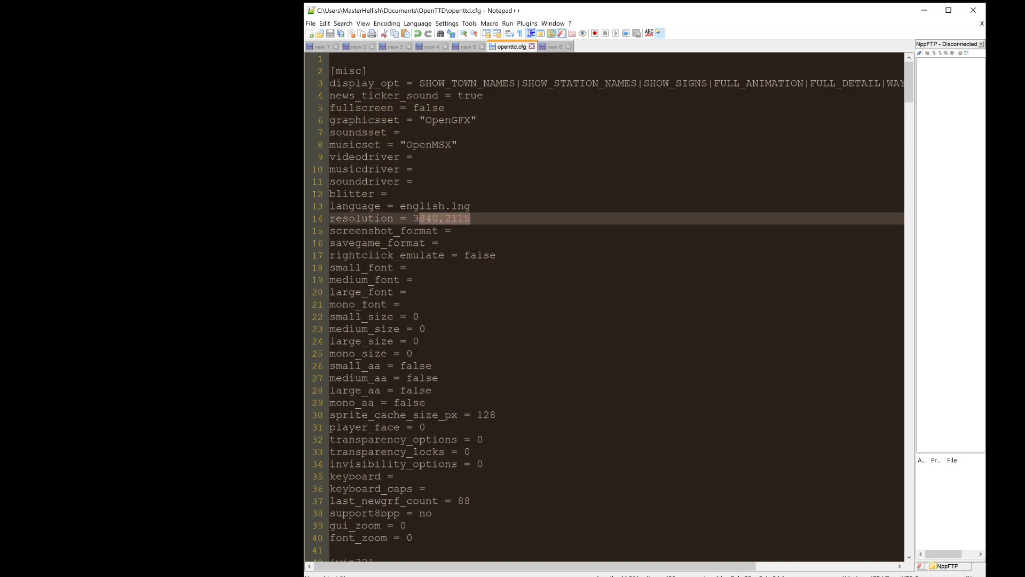
scroll(609, 308, "down", 3)
scroll(608, 308, "down", 6)
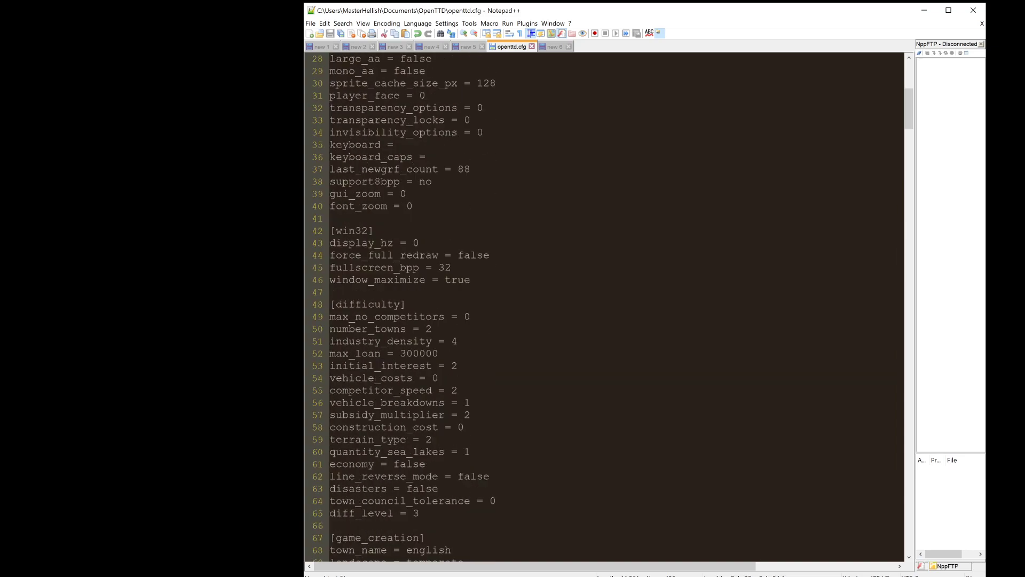
scroll(609, 308, "up", 5)
scroll(609, 308, "up", 2)
Examine the font name and font size lines of the [misc] section, highlighting them from small_font to mono_size.
left_click(419, 243)
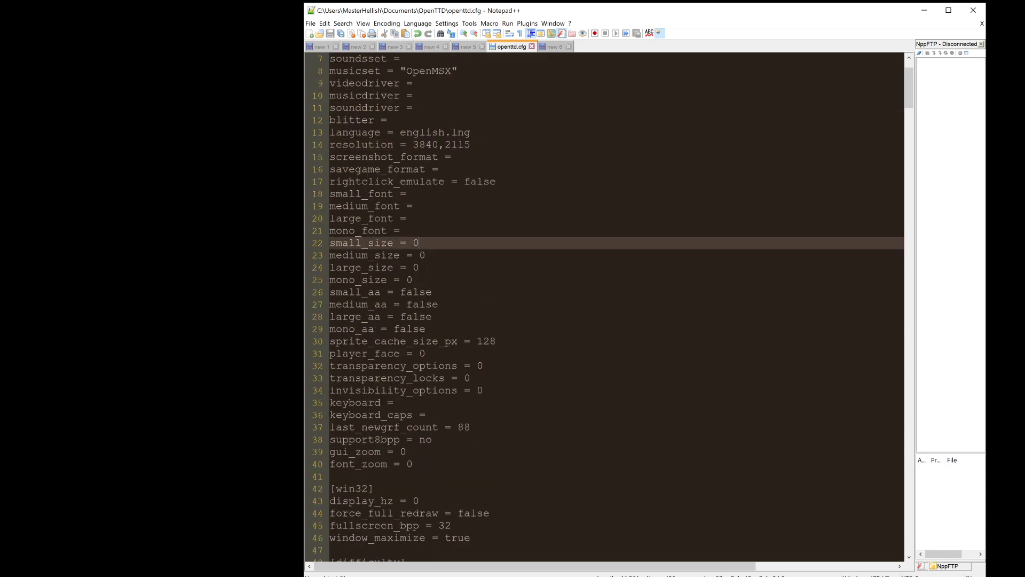
key("Up")
key("Up")
key("Up")
key("Up")
key("Home")
key("shift+Down")
key("shift+End")
key("shift+Down")
key("shift+Down")
key("shift+Down")
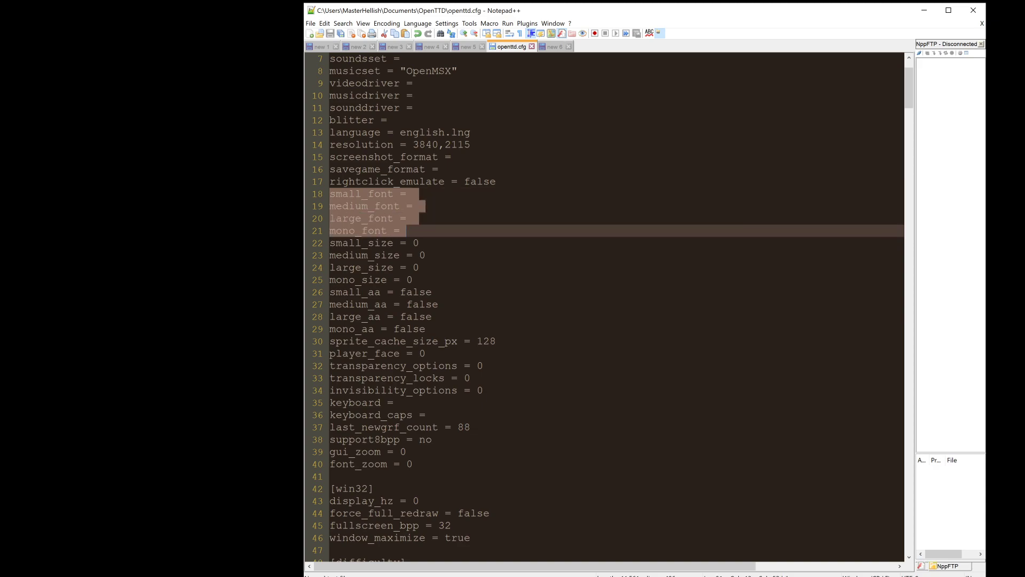
key("shift+Down")
key("shift+Down")
key("shift+Down")
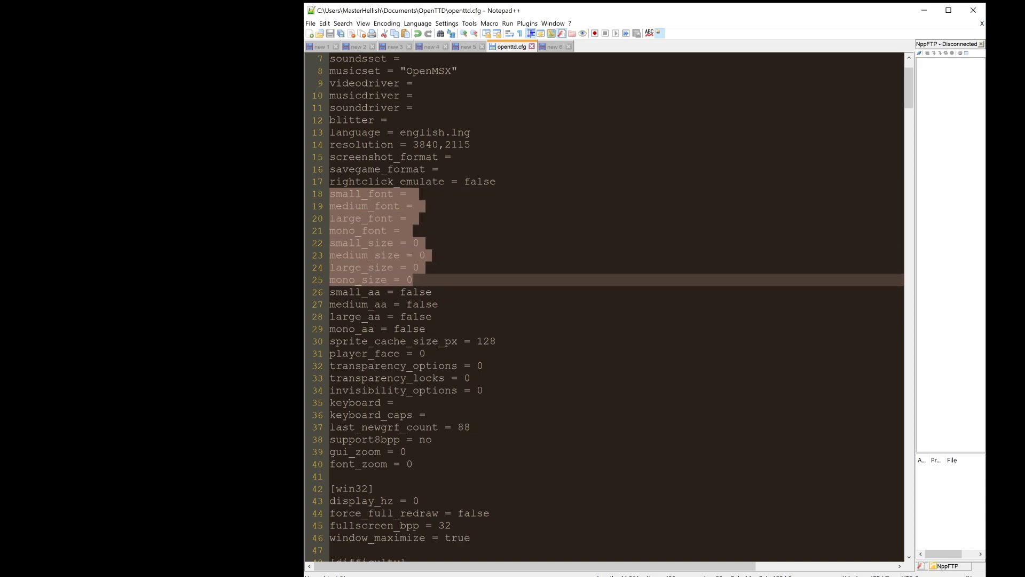
Set the font sizes in openttd.cfg to small_size = 11, medium_size = 12, large_size = 20 and mono_size = 12.
key("End")
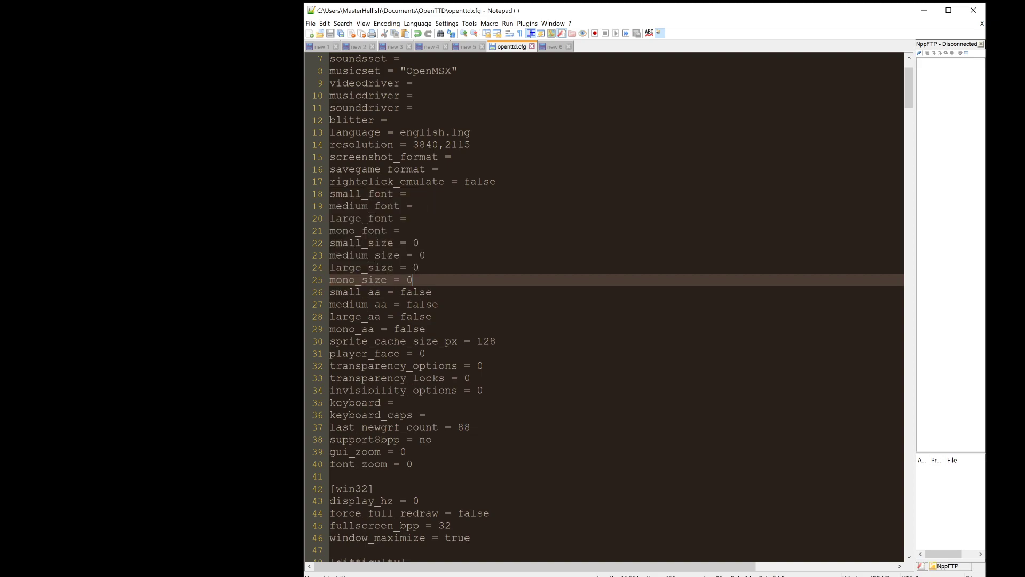
key("shift+Up")
key("shift+Up")
key("shift+Up")
key("shift+Up")
key("shift+Up")
key("shift+Up")
key("shift+Up")
key("shift+Home")
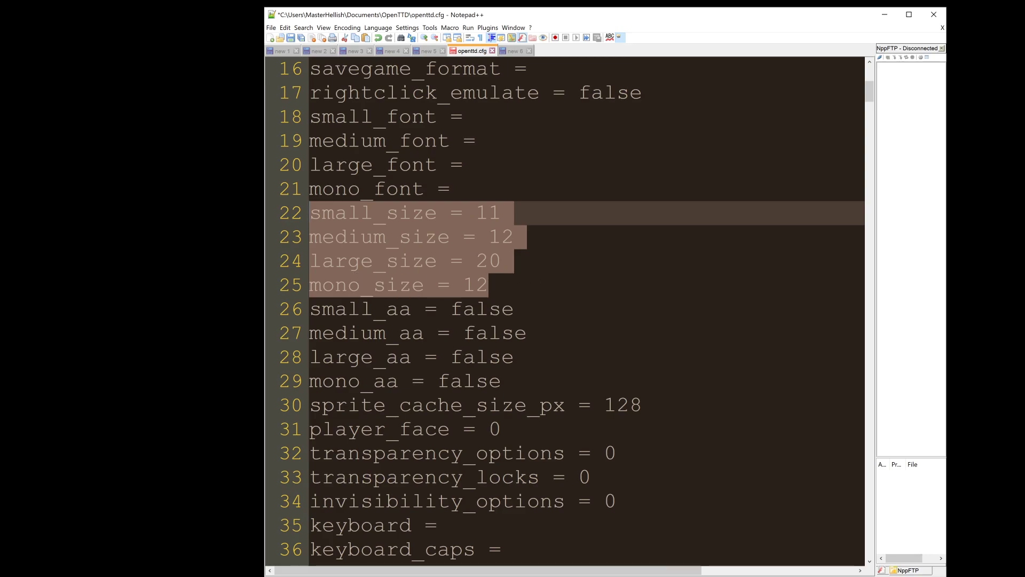
Set small_font to Arial, medium_font to Tahoma Bold, large_font to Times New Roman and mono_font to Courier New.
key("Right")
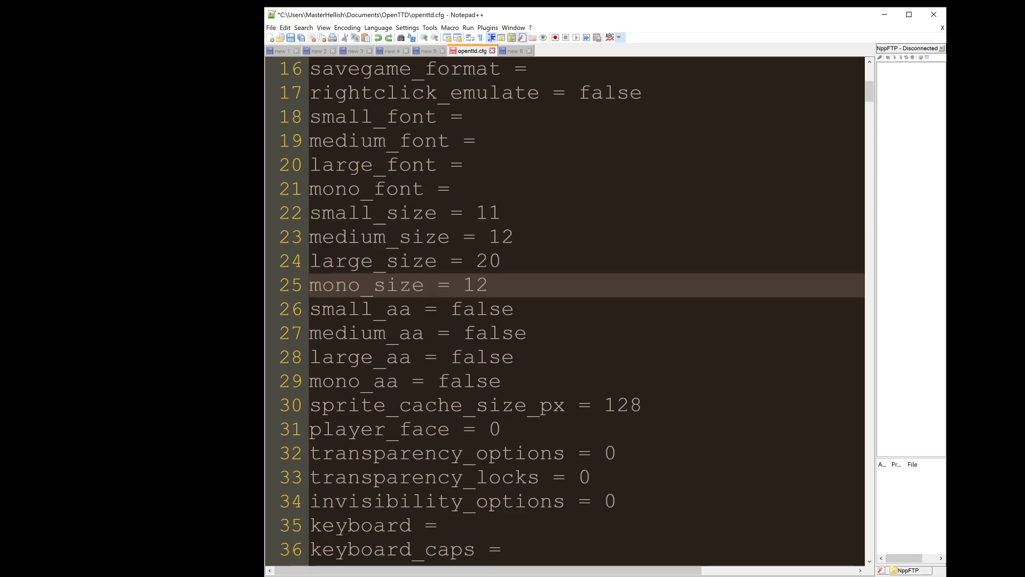
key("shift+Up")
key("shift+Up")
key("shift+Up")
key("shift+Home")
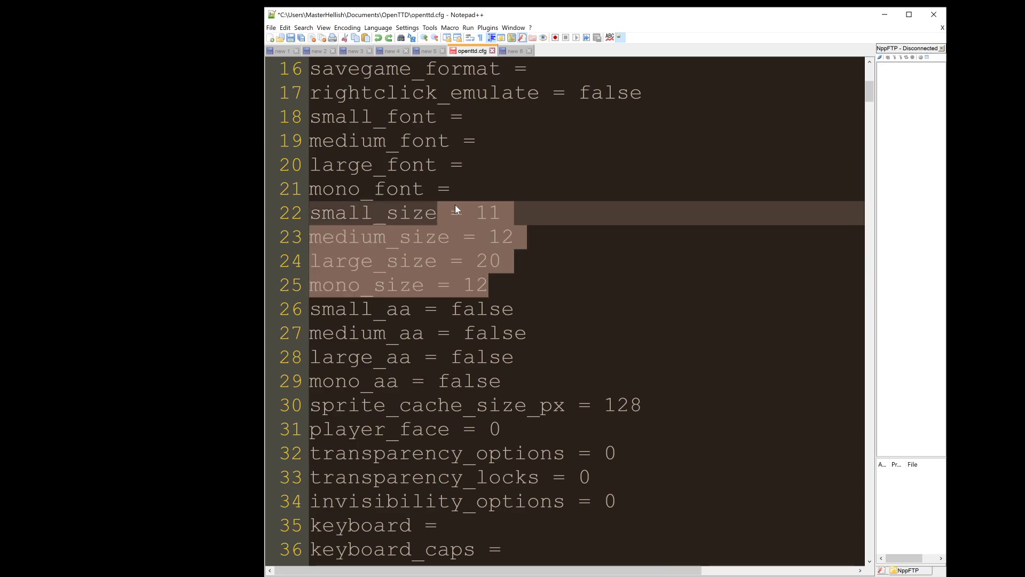
left_click_drag(464, 189, 347, 118)
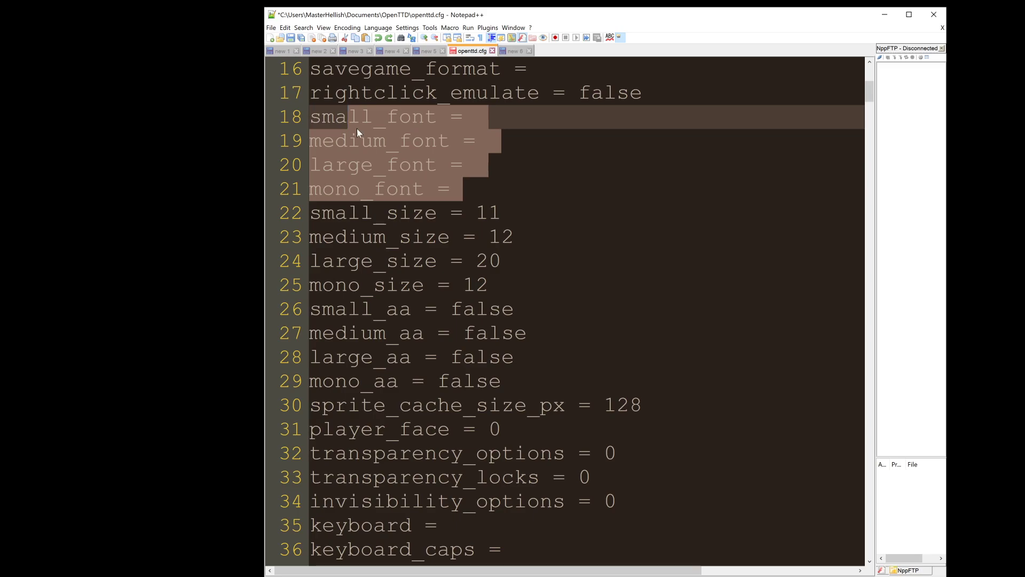
key("ctrl+z")
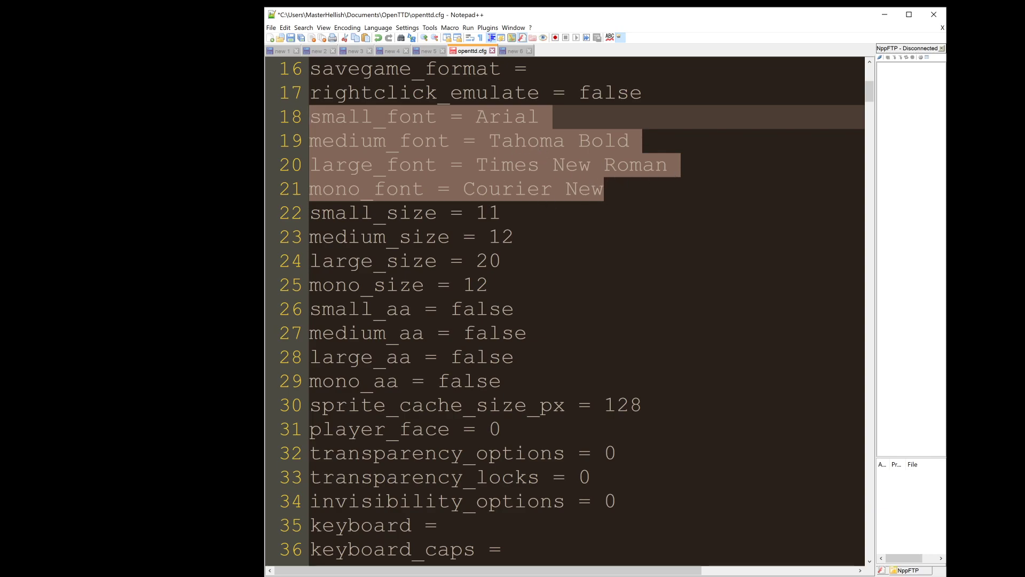
Review the four font name lines and the four font size lines in openttd.cfg.
key("Right")
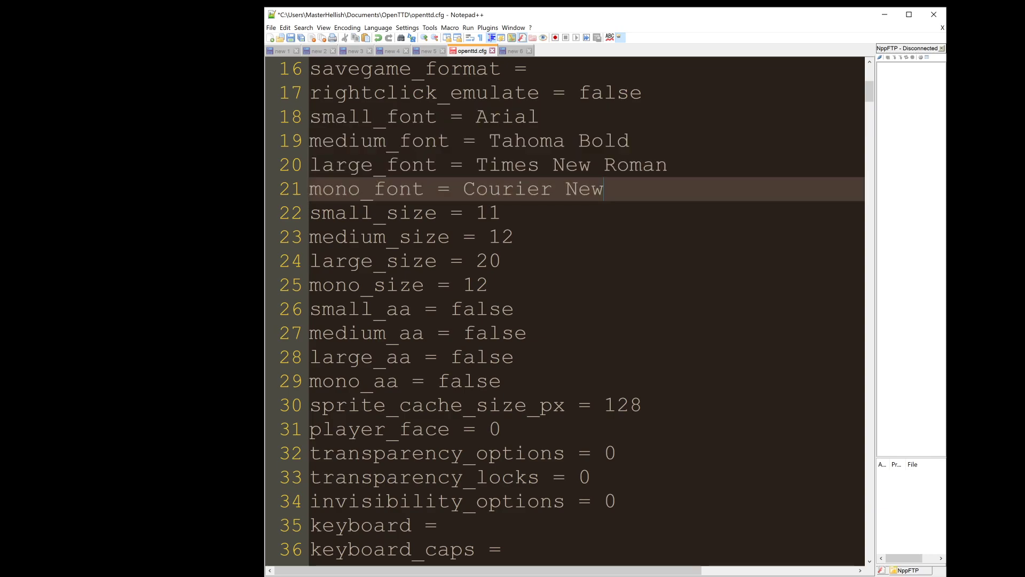
key("shift+Up")
key("shift+Up")
key("shift+Up")
key("Right")
key("Down")
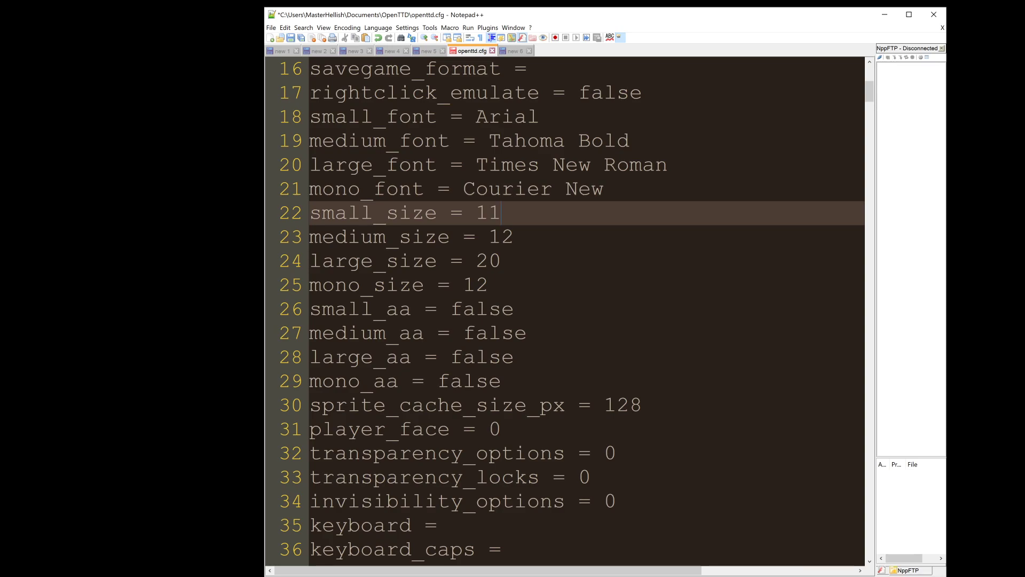
key("Down")
key("Down")
key("Down")
key("shift+Up")
key("shift+Up")
key("shift+Up")
key("Right")
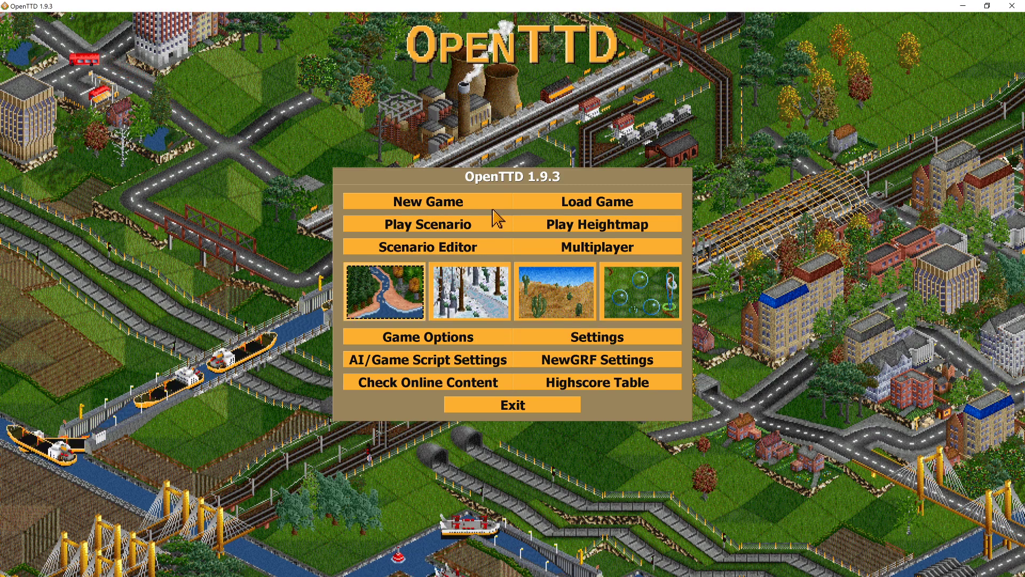
Start a new game in OpenTTD and generate a 128 × 128 world with the existing generation settings.
left_click(459, 203)
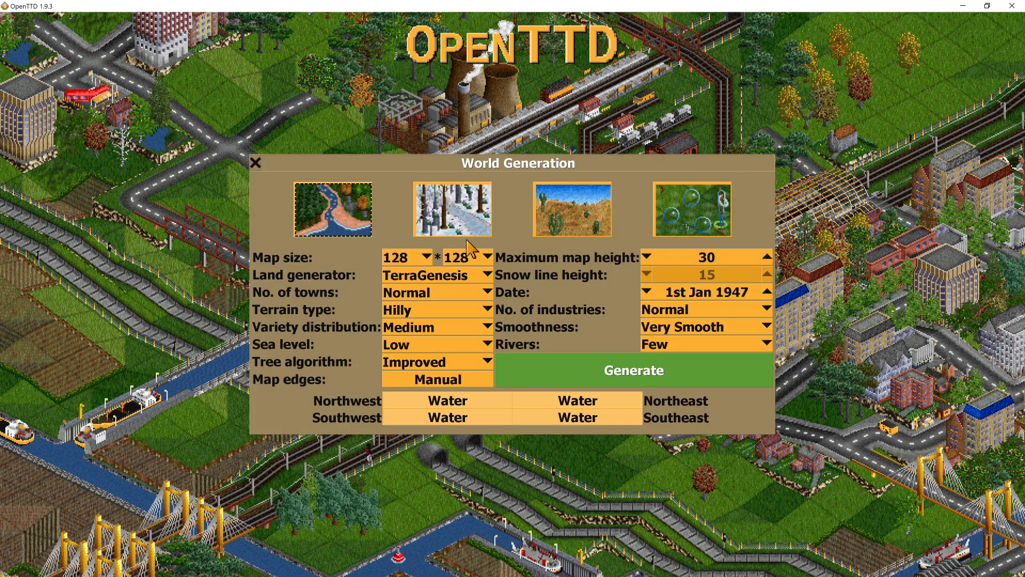
left_click(544, 369)
key("Up")
key("Left")
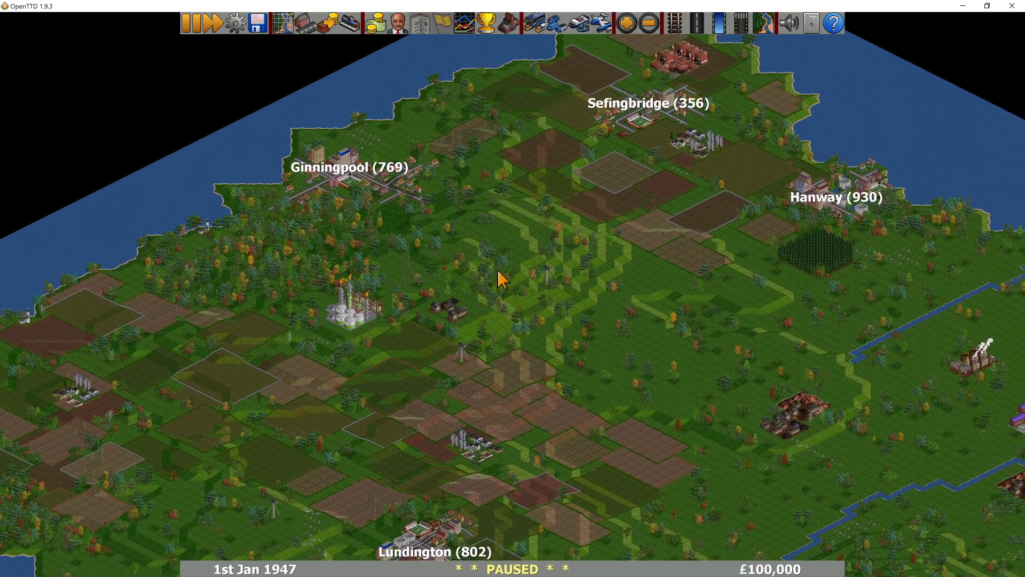
View the industry directory over the zoomed-in map to check text readability, and exit OpenTTD.
key("F12")
left_click(556, 23)
left_click(626, 24)
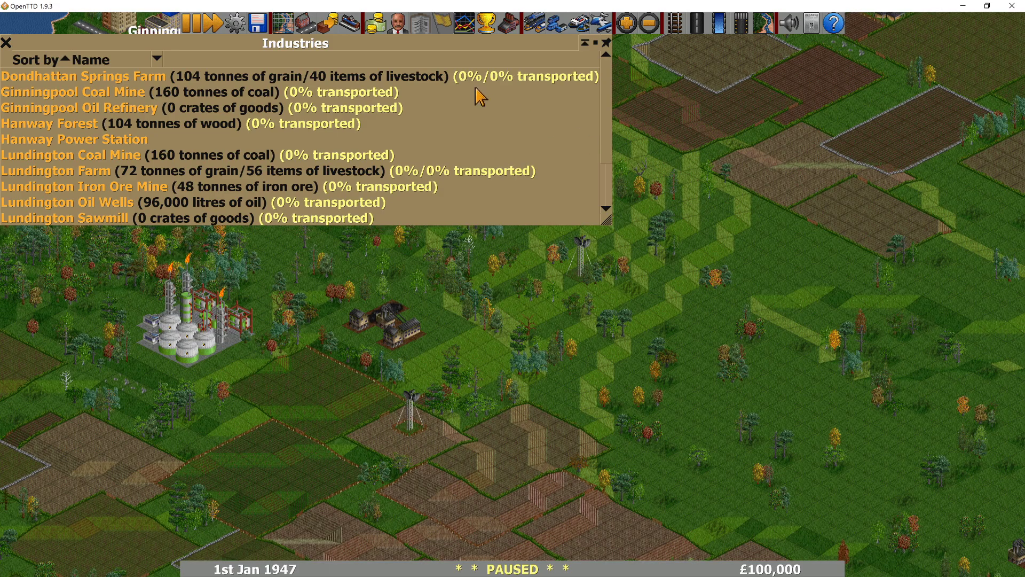
left_click(1011, 6)
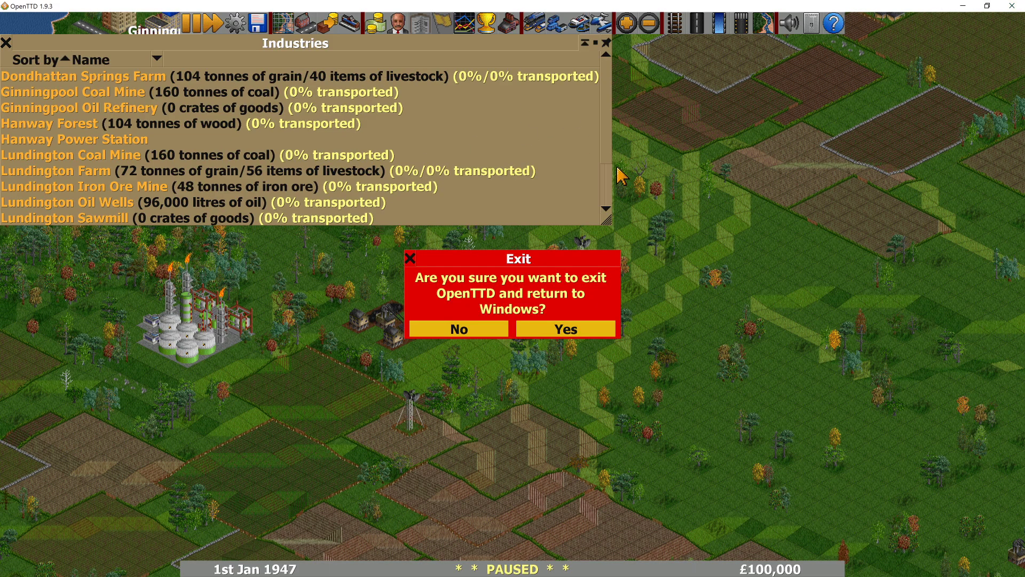
left_click(566, 329)
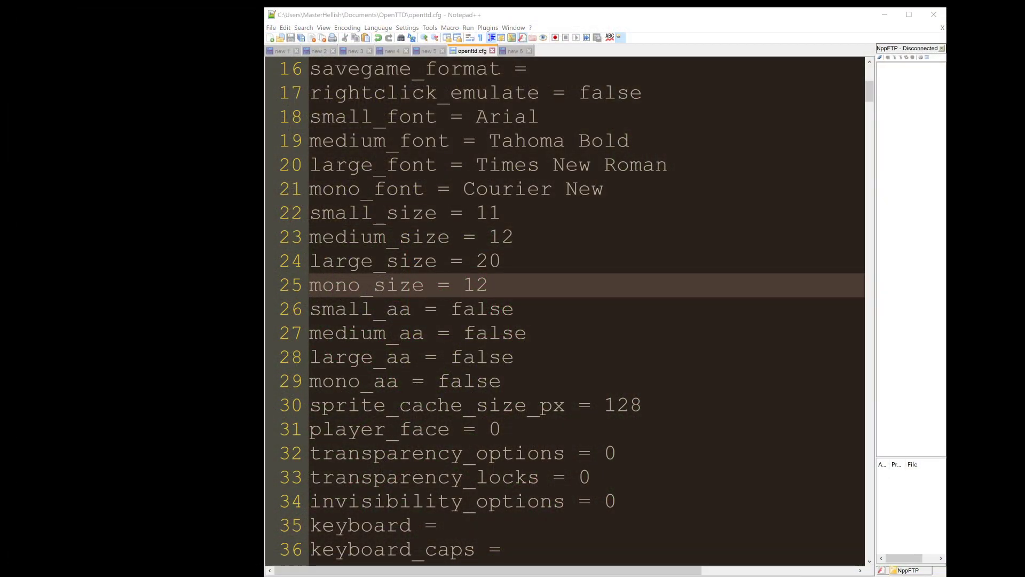
Set large_size to 40, medium_size to 20 and small_size to 15 in openttd.cfg, and save the file.
left_click(540, 338)
double_click(479, 265)
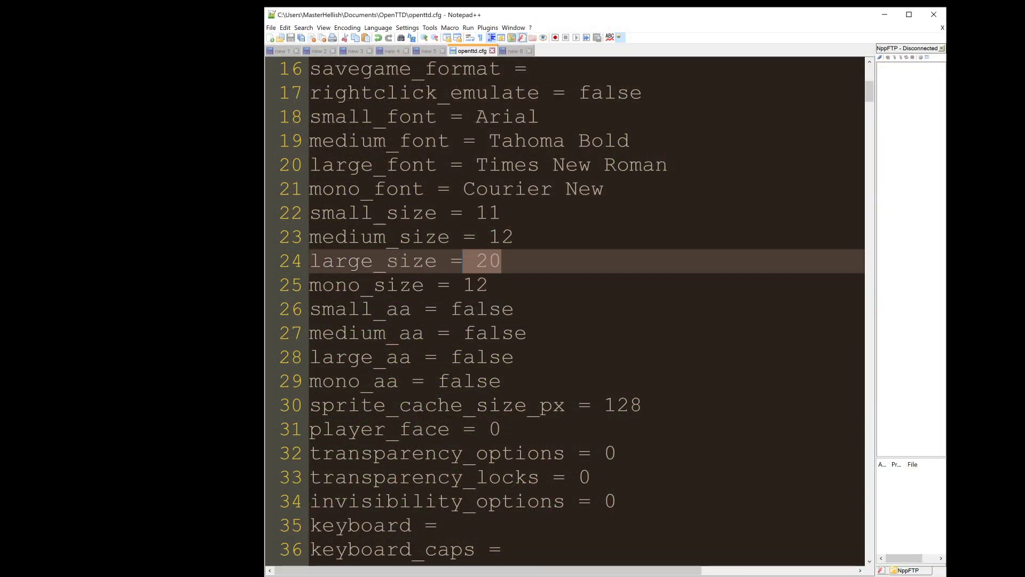
type("40")
double_click(501, 237)
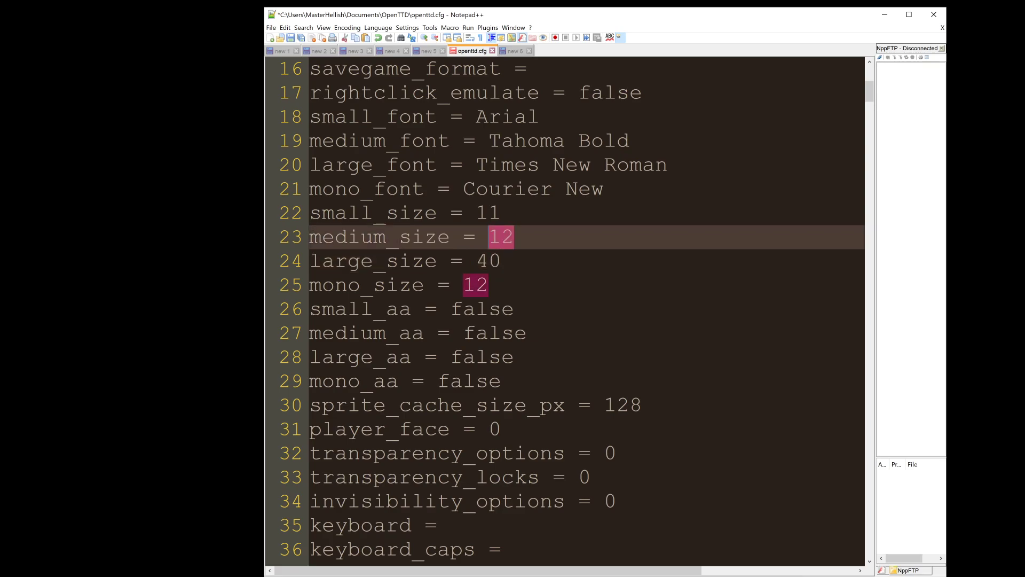
type("20")
left_click_drag(489, 212, 500, 212)
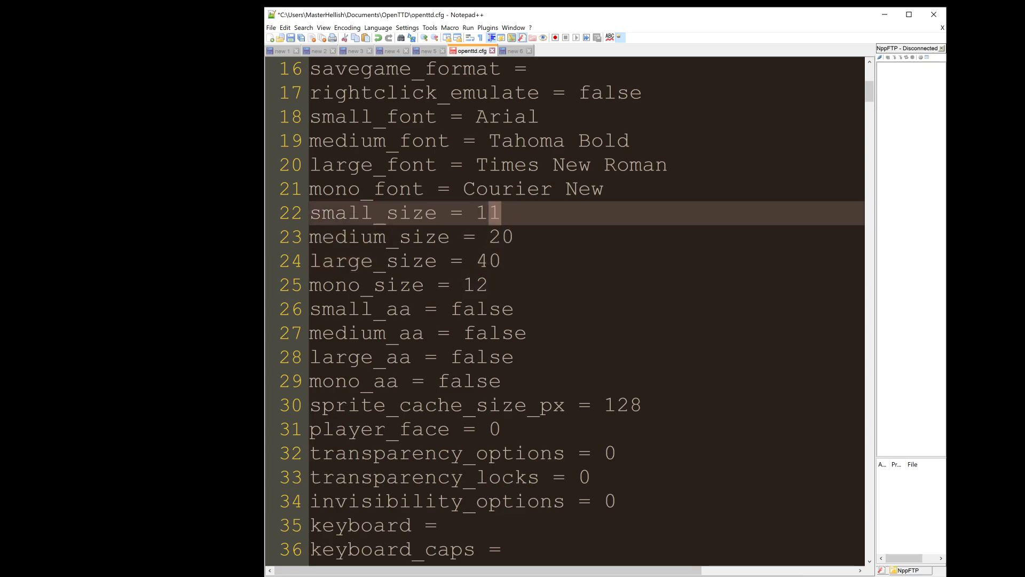
double_click(487, 213)
type("15")
key("ctrl+s")
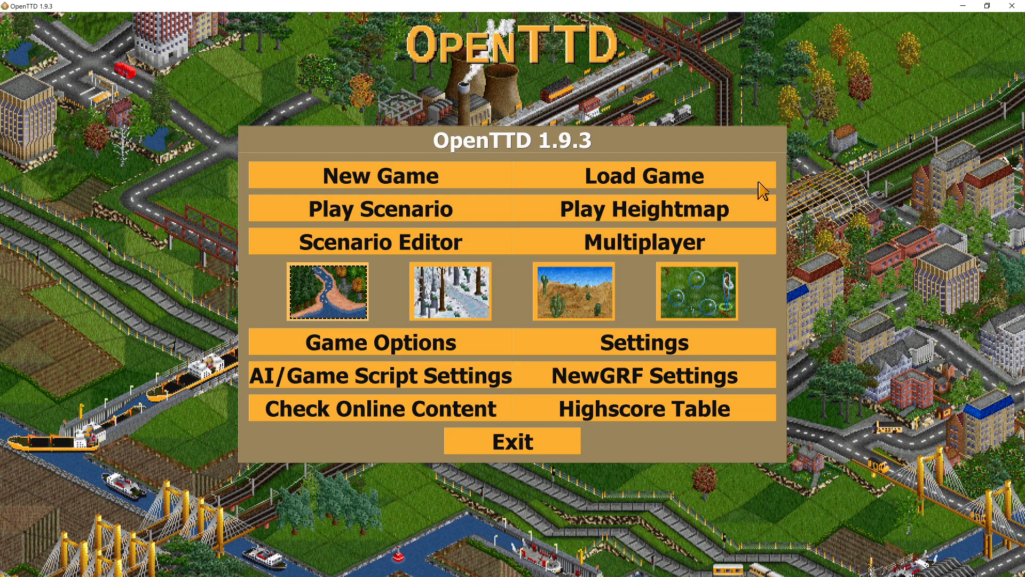
Generate another 128 × 128 world in OpenTTD, and view the Game Options window to check the text size before closing it.
left_click(443, 177)
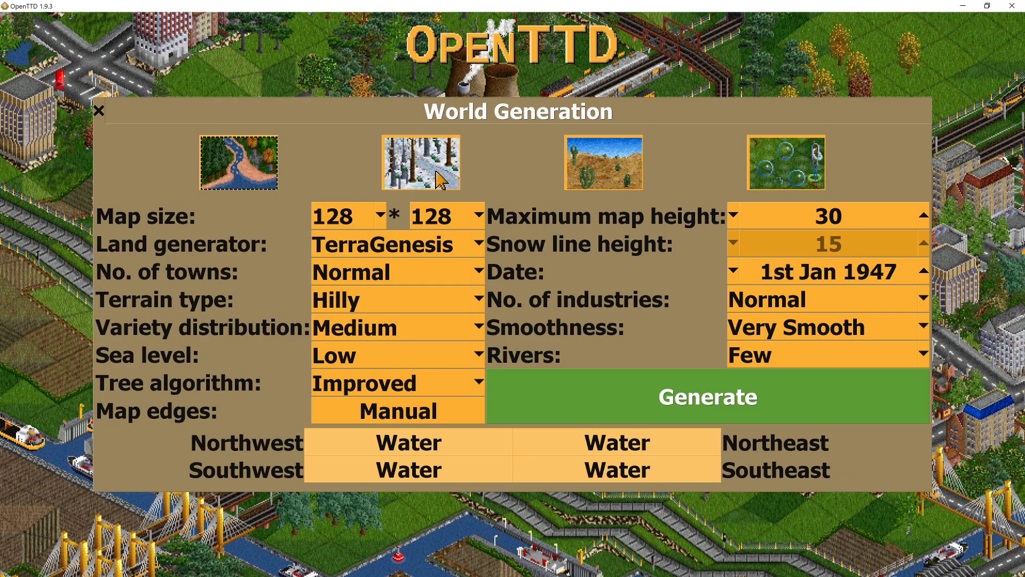
left_click(692, 395)
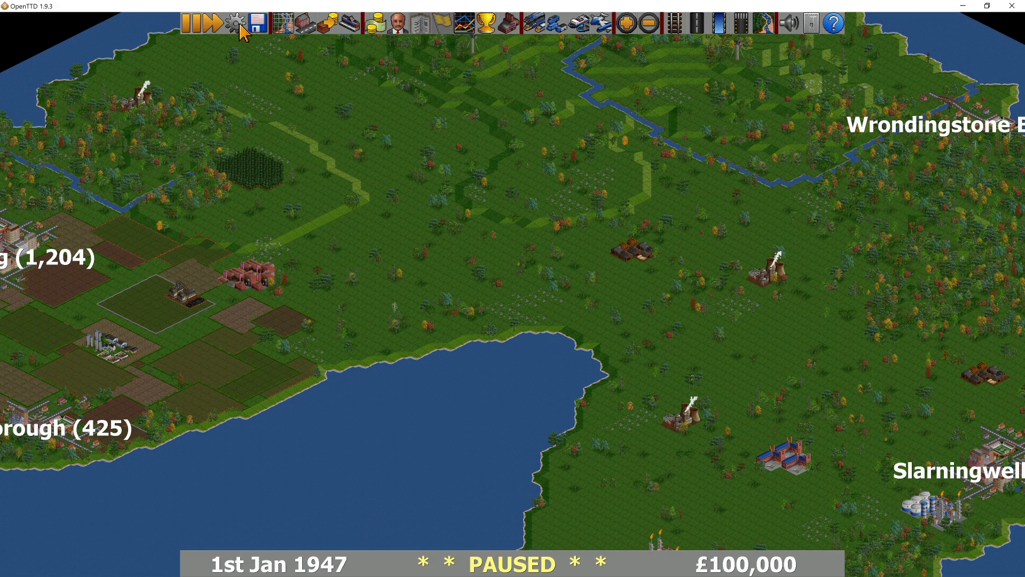
left_click(237, 26)
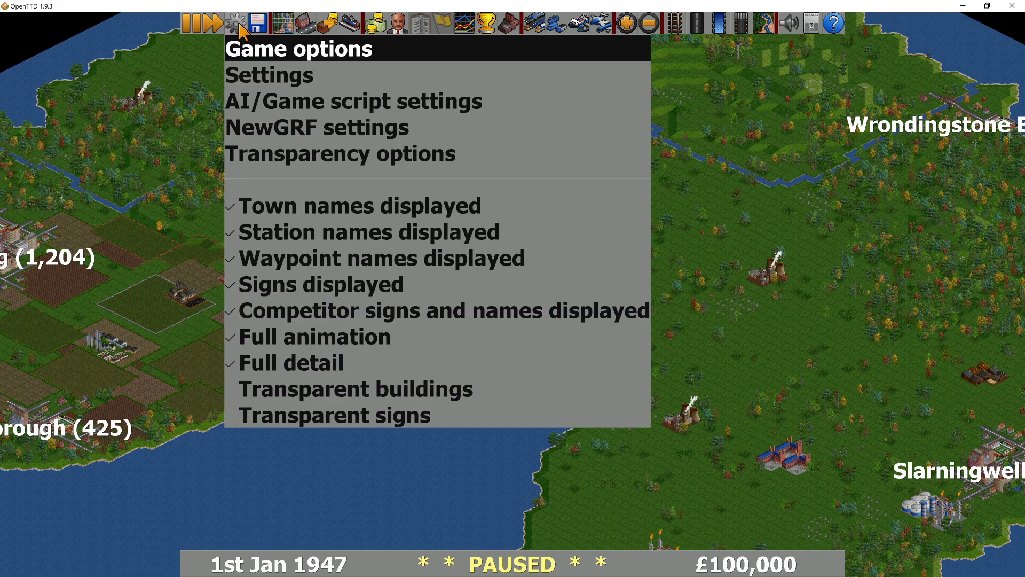
left_click(262, 52)
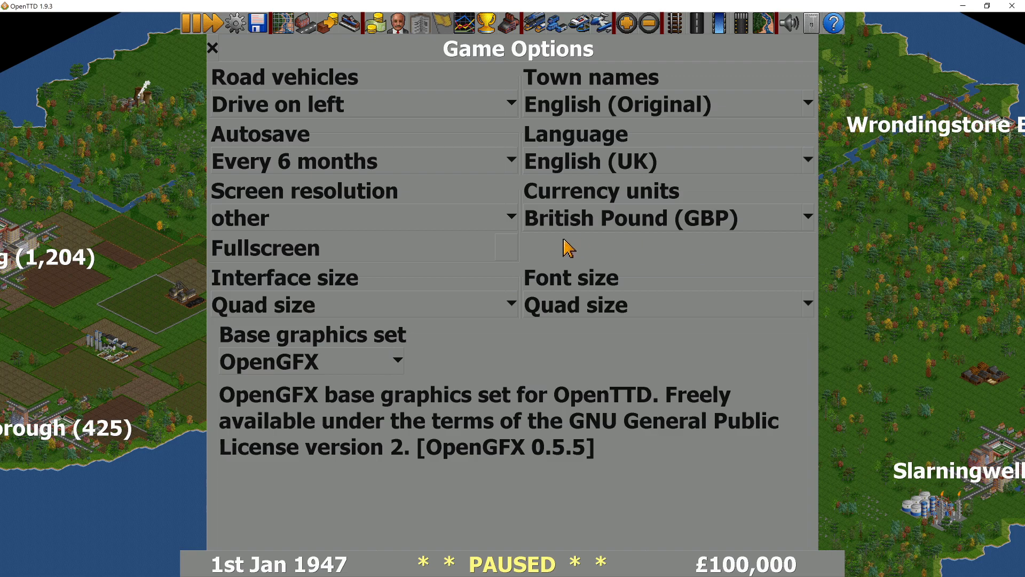
mouse_move(659, 47)
left_mouse_down()
mouse_move(566, 171)
mouse_move(673, 66)
mouse_move(664, 48)
left_mouse_up()
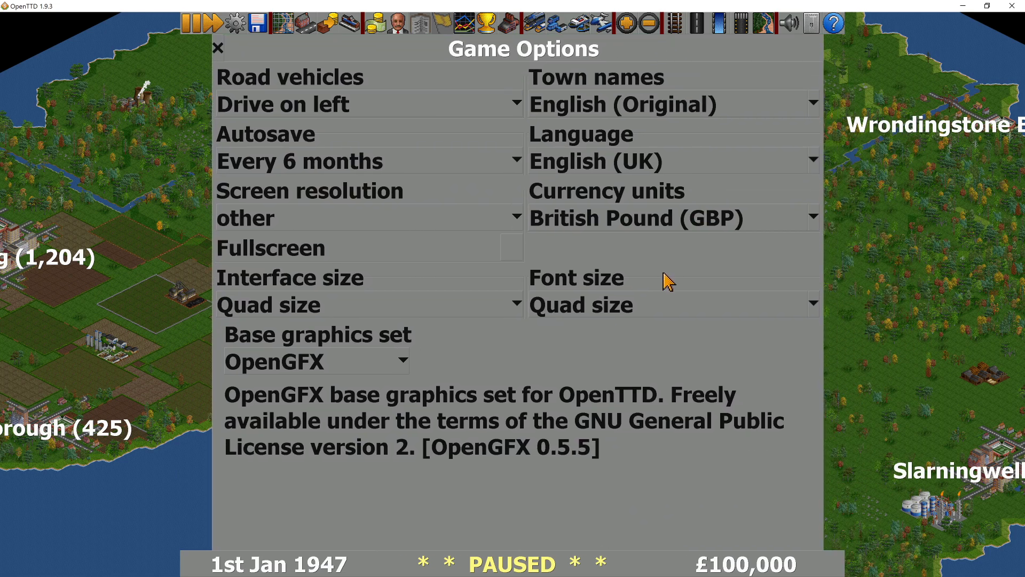
left_click(218, 49)
Open the company league table, the road vehicle list and the railway construction toolbar to check their text size.
left_click(487, 27)
key("shift+F2")
key("shift+F5")
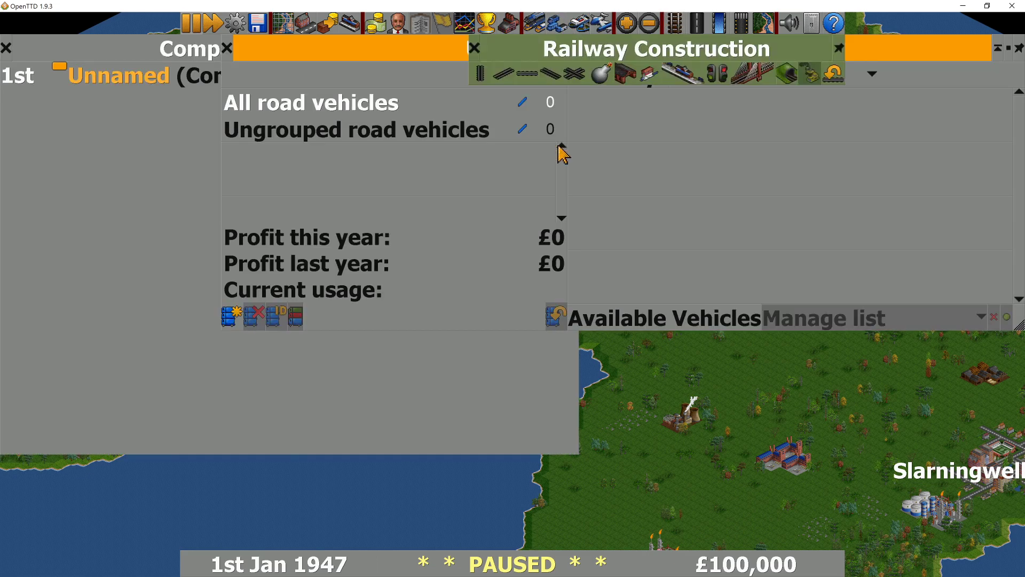
Open the operating profit graph and the company finances to check their text size.
left_click(464, 24)
left_click(507, 46)
left_click(376, 24)
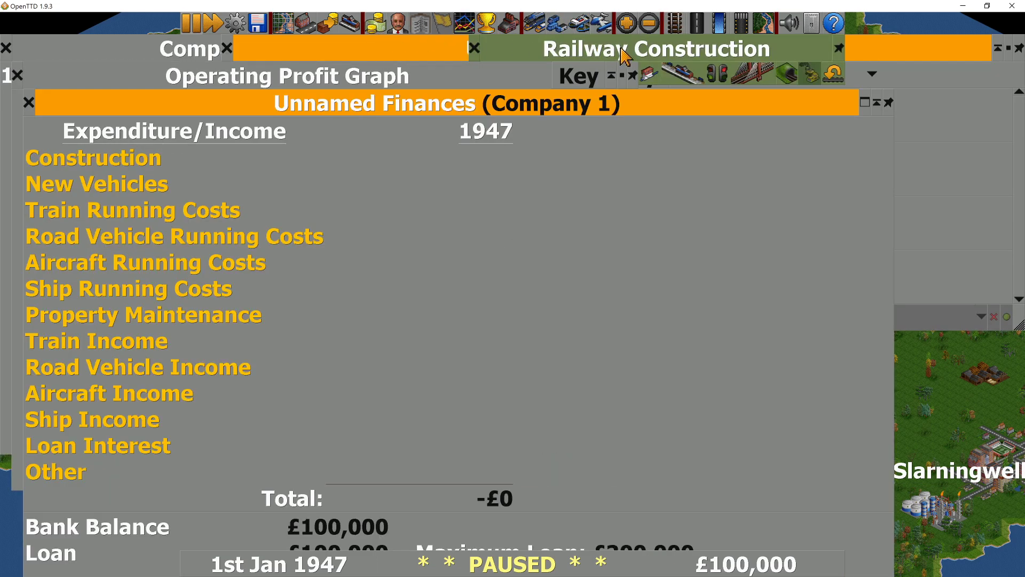
left_click(648, 29)
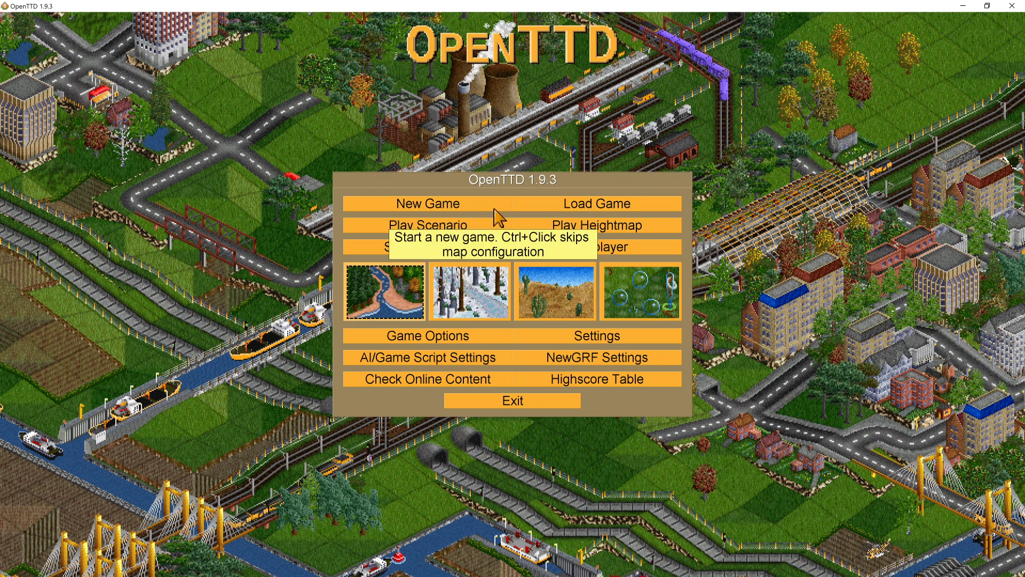
Generate a new 128 × 128 world from the World Generation window to check the changed font in the game.
left_click(501, 211)
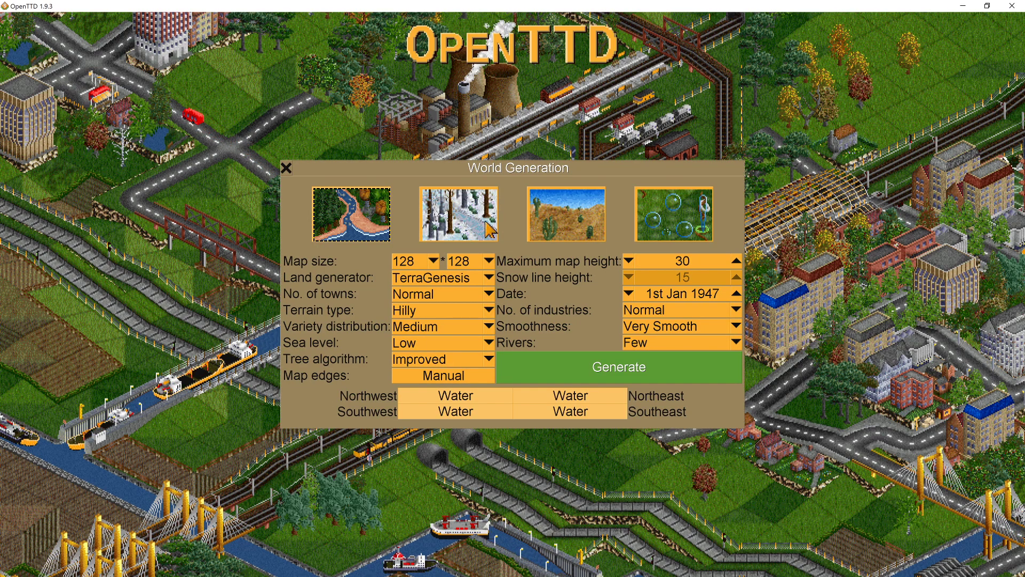
left_click(572, 378)
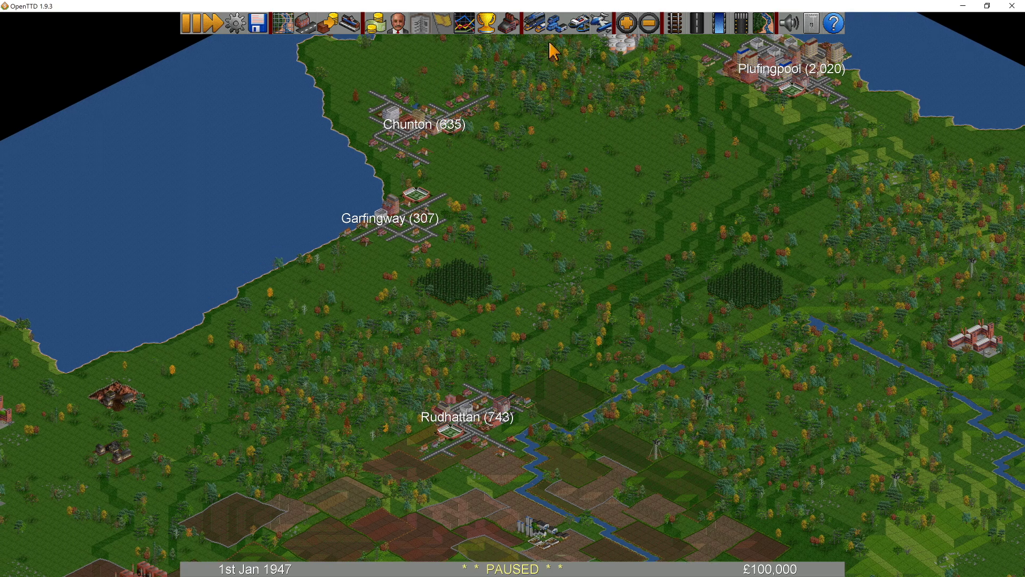
key("shift+F5")
key("shift+F4")
left_click_drag(382, 276, 690, 230)
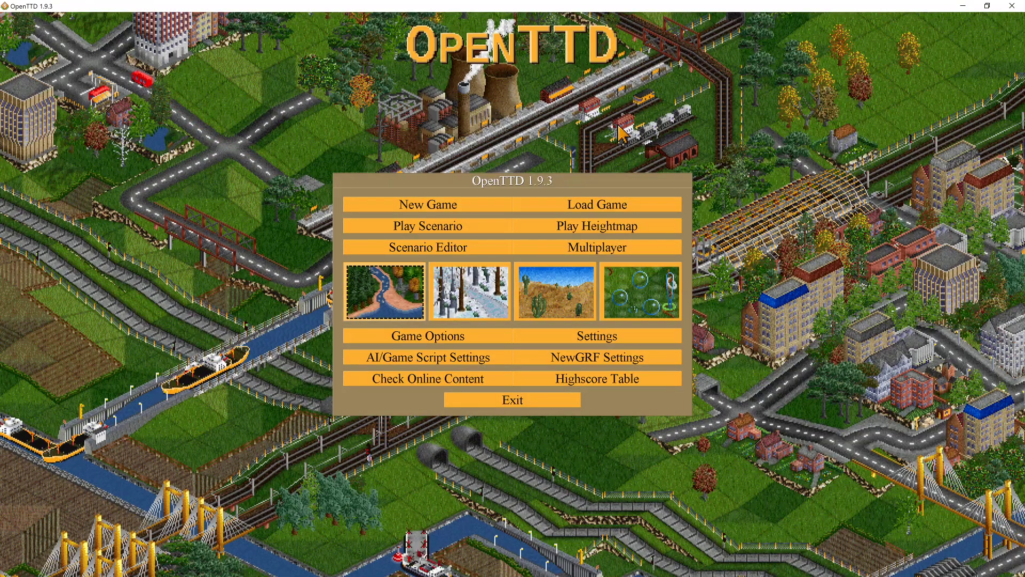
Start a new game without map configuration, and open the railway depot and station construction tools to check the serif font.
left_click(486, 208, "ctrl")
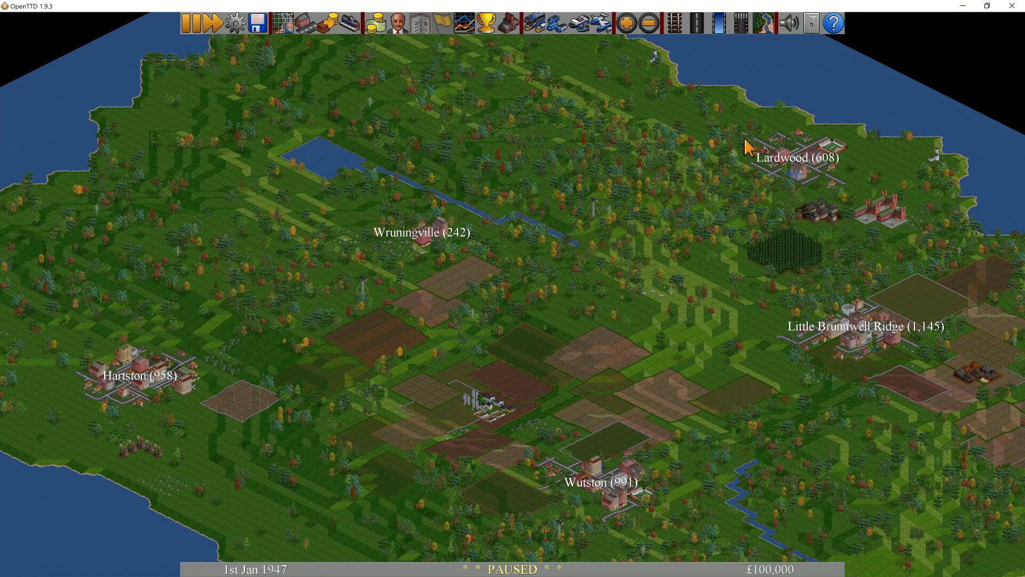
left_click(675, 25)
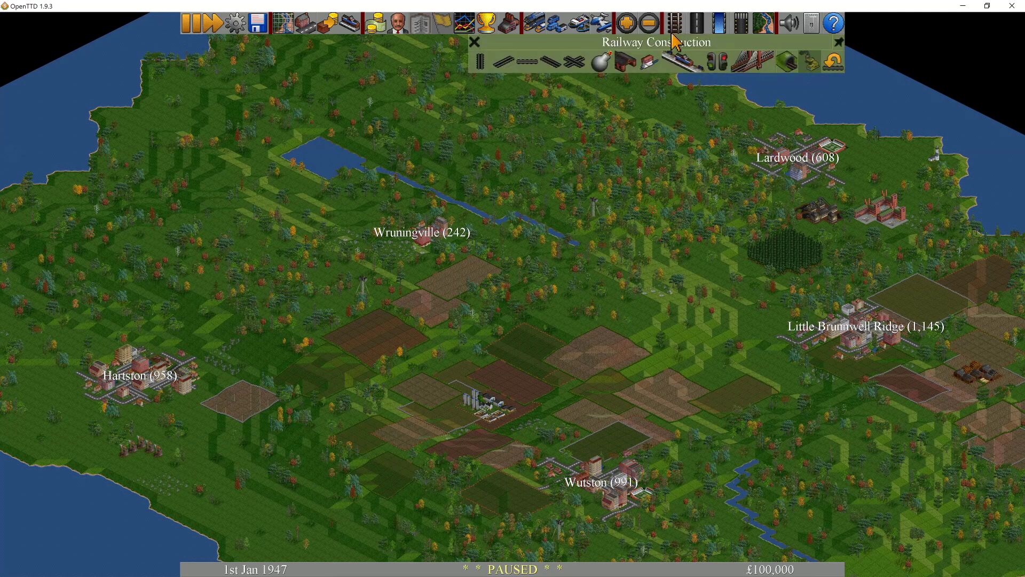
left_click(625, 61)
left_click(682, 62)
Open the operating profit graph and the company finances, and move the windows over the map to check the serif font.
left_click_drag(576, 81, 661, 155)
left_click(473, 26)
left_click(481, 42)
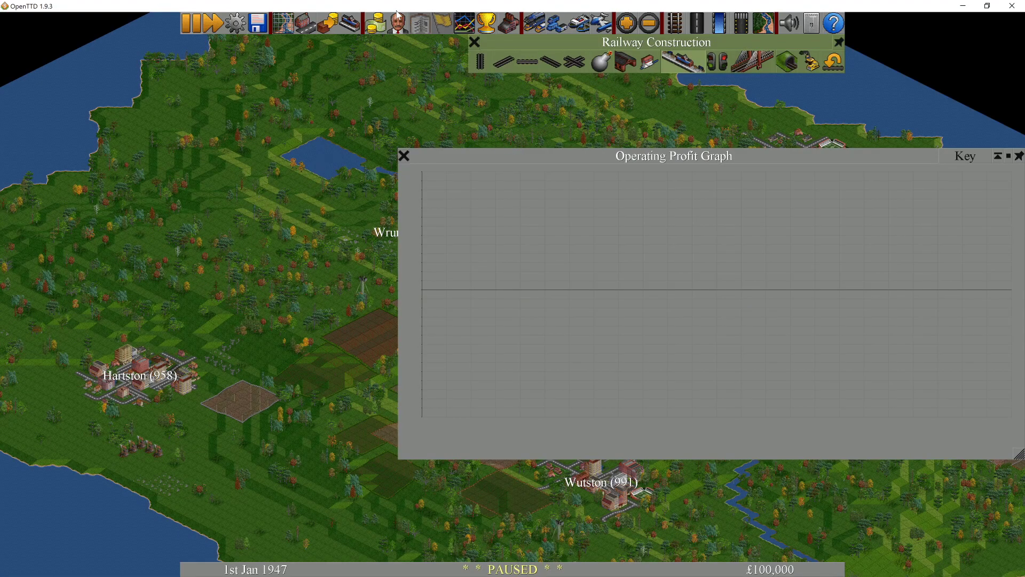
left_click(377, 25)
left_click_drag(261, 156, 598, 111)
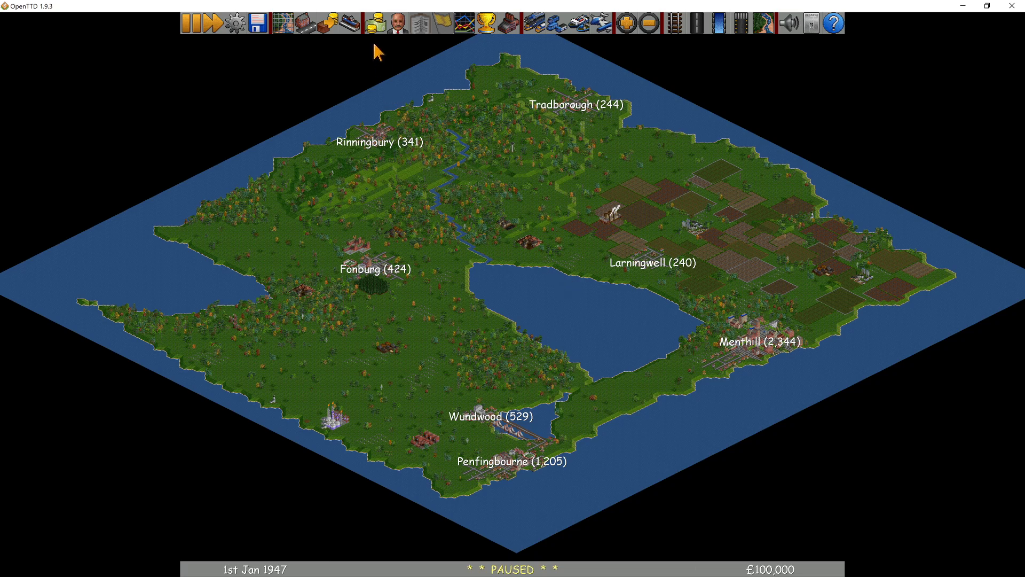
Open the company finances and the Tradborough town window, and move them over the map to check the handwriting-style font.
left_click(377, 23)
left_click(573, 106)
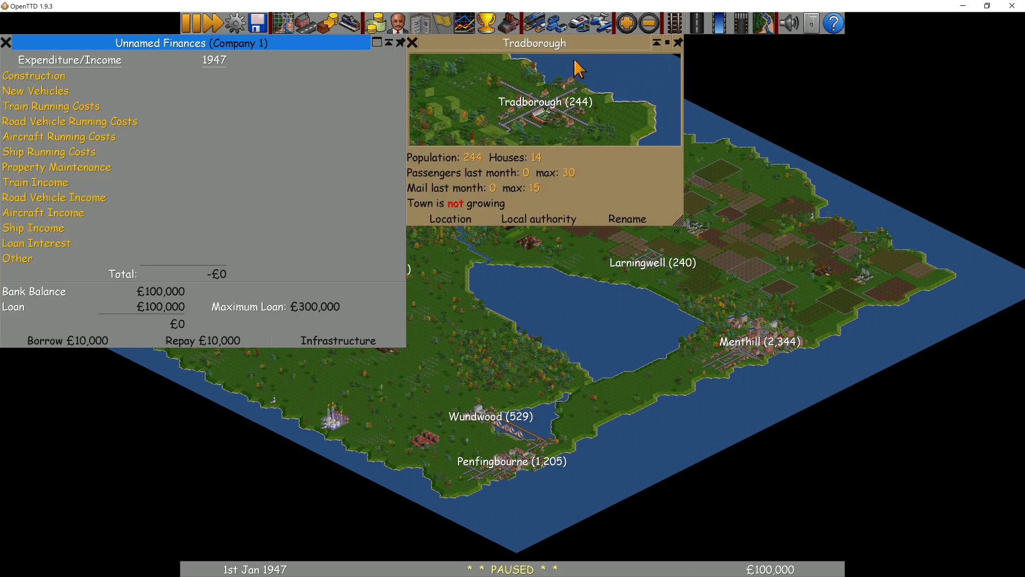
left_click_drag(331, 47, 475, 113)
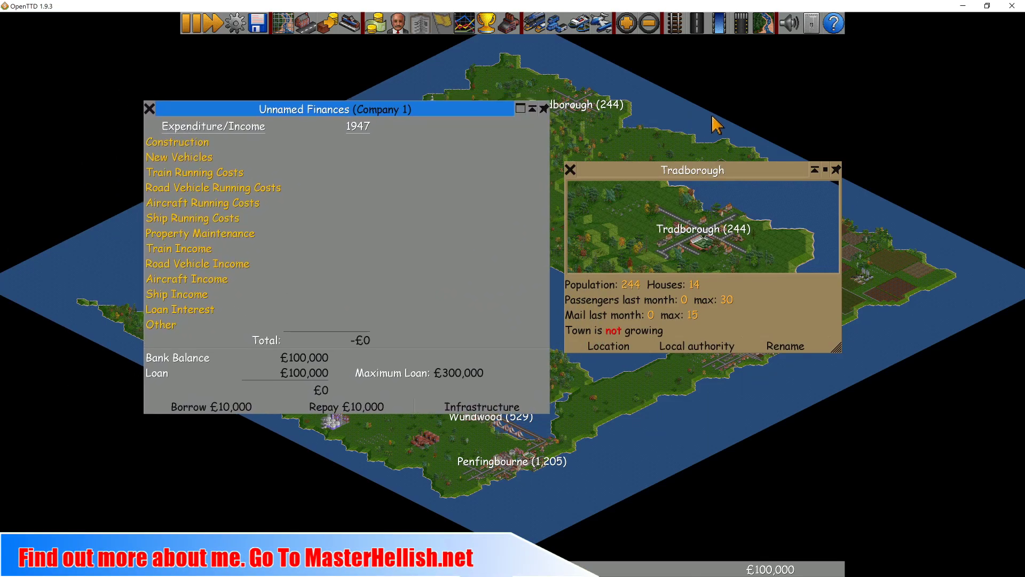